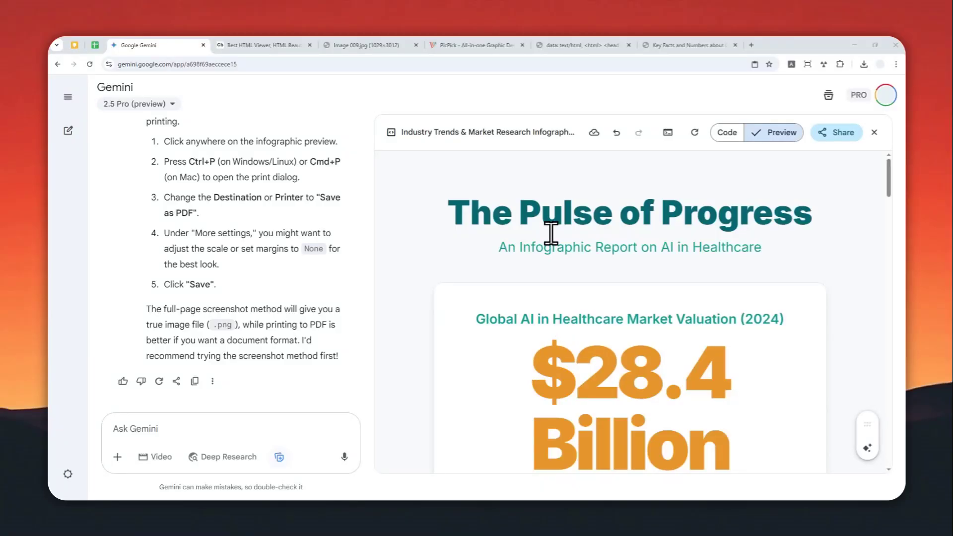
Step: Scroll down the page, then view the earlier dark infographic in the Image 009.jpg tab
{"action": "scroll", "coordinate": [607, 226], "scroll_direction": "down", "scroll_amount": 3}
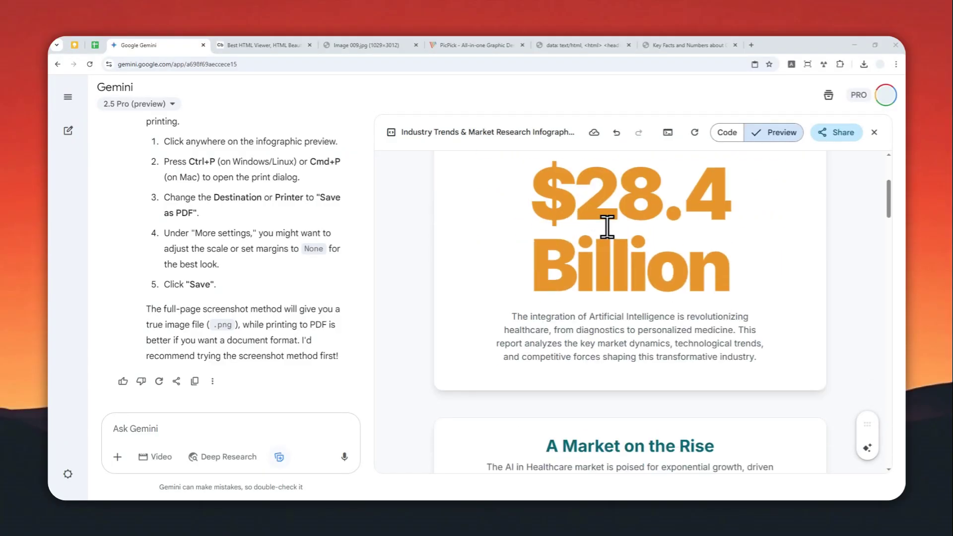
{"action": "scroll", "coordinate": [614, 227], "scroll_direction": "down", "scroll_amount": 2}
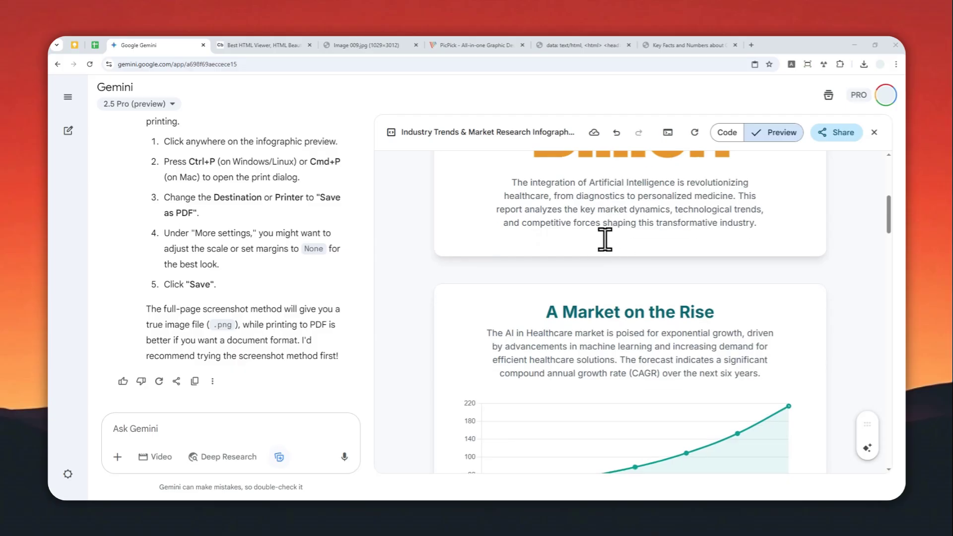
{"action": "scroll", "coordinate": [605, 240], "scroll_direction": "down", "scroll_amount": 3}
{"action": "scroll", "coordinate": [605, 243], "scroll_direction": "down", "scroll_amount": 2}
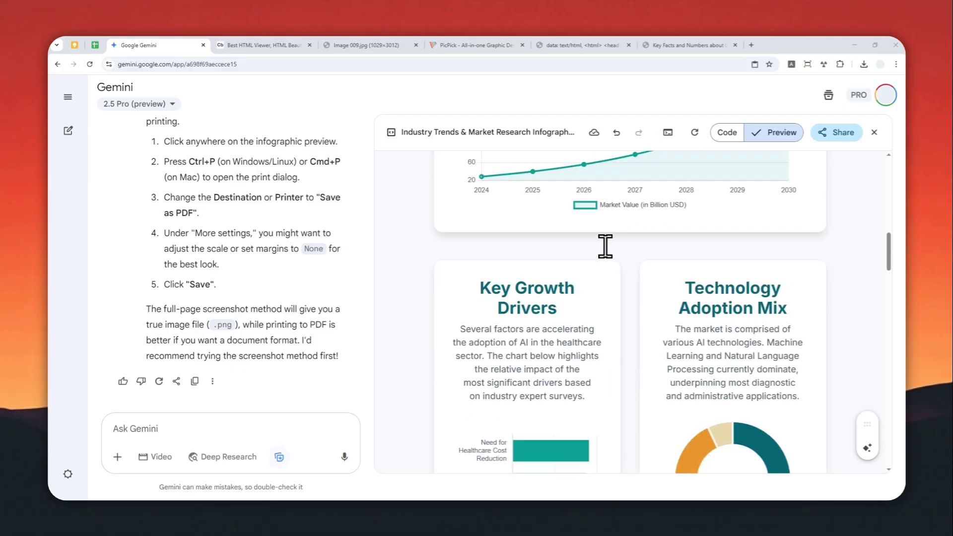
{"action": "scroll", "coordinate": [632, 272], "scroll_direction": "down", "scroll_amount": 2}
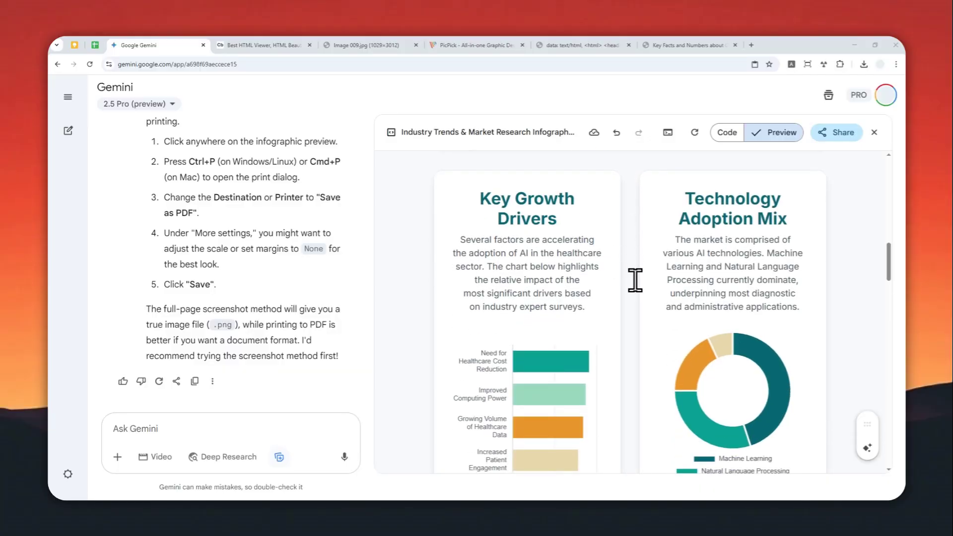
{"action": "scroll", "coordinate": [635, 263], "scroll_direction": "down", "scroll_amount": 4}
{"action": "scroll", "coordinate": [651, 258], "scroll_direction": "down", "scroll_amount": 3}
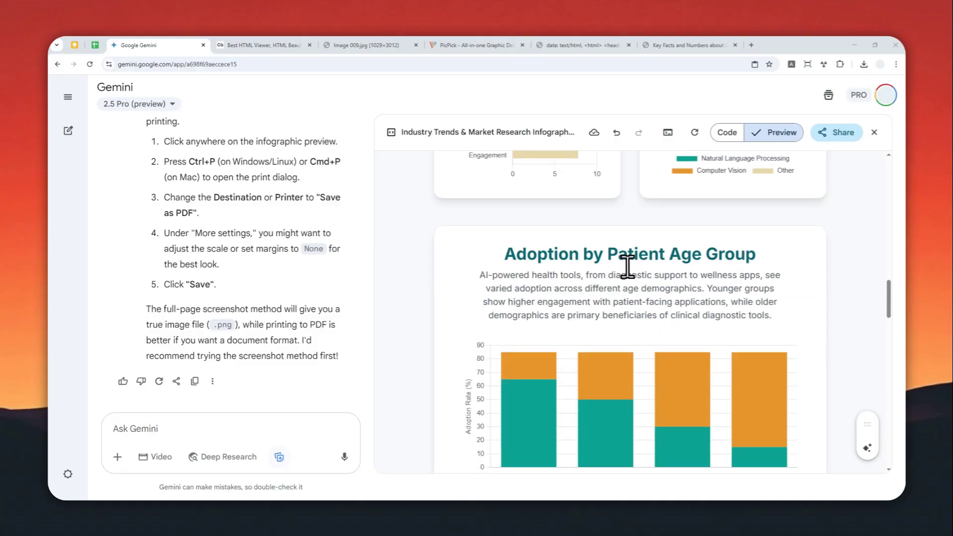
{"action": "scroll", "coordinate": [628, 268], "scroll_direction": "down", "scroll_amount": 3}
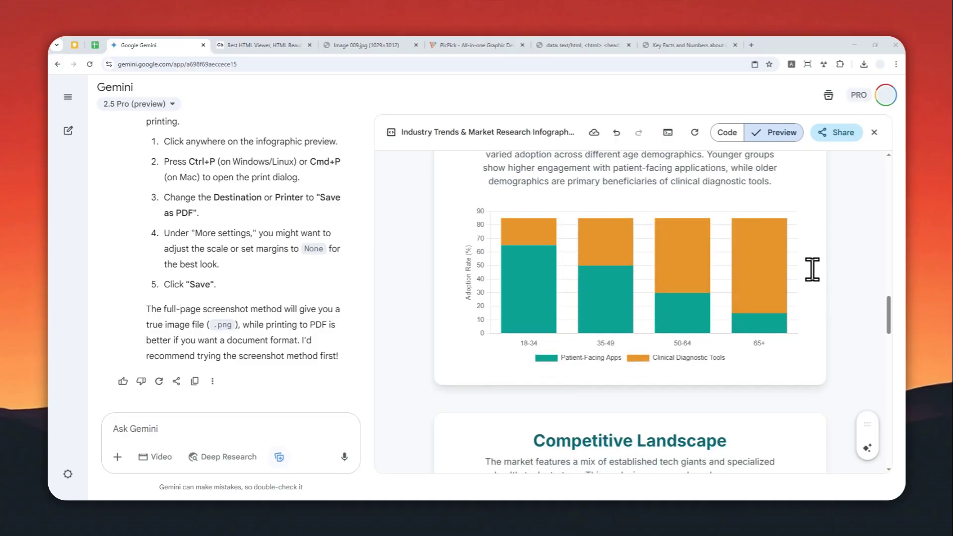
{"action": "scroll", "coordinate": [814, 269], "scroll_direction": "down", "scroll_amount": 4}
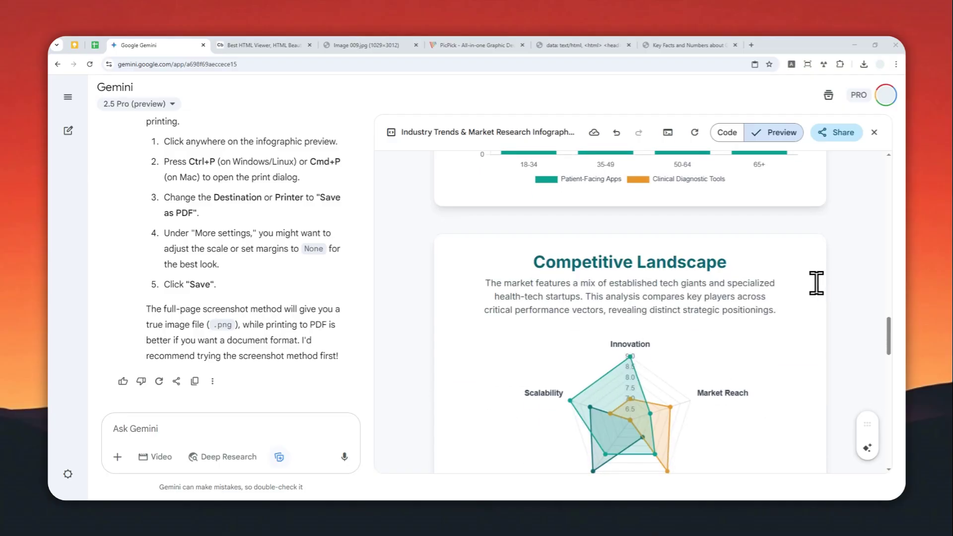
{"action": "scroll", "coordinate": [798, 282], "scroll_direction": "down", "scroll_amount": 2}
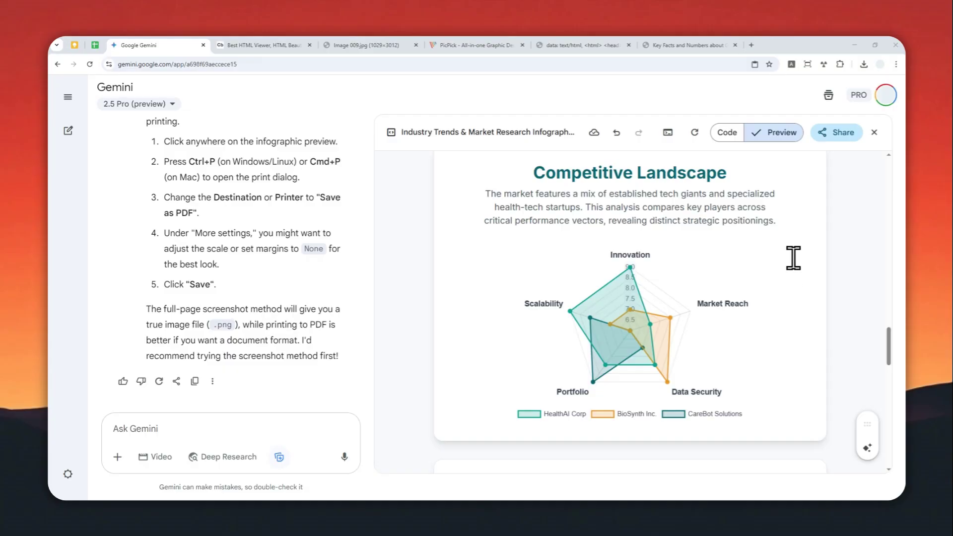
{"action": "scroll", "coordinate": [793, 257], "scroll_direction": "down", "scroll_amount": 3}
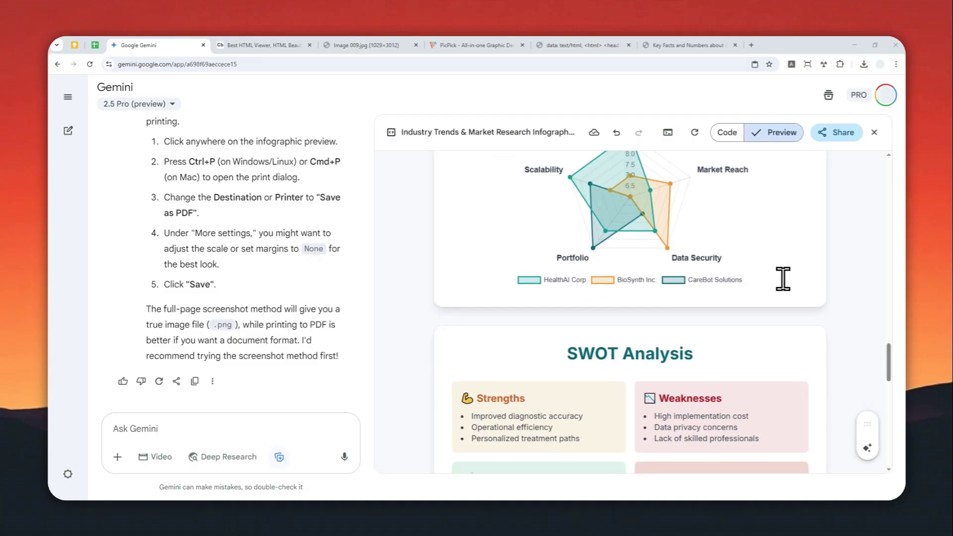
{"action": "scroll", "coordinate": [787, 282], "scroll_direction": "down", "scroll_amount": 3}
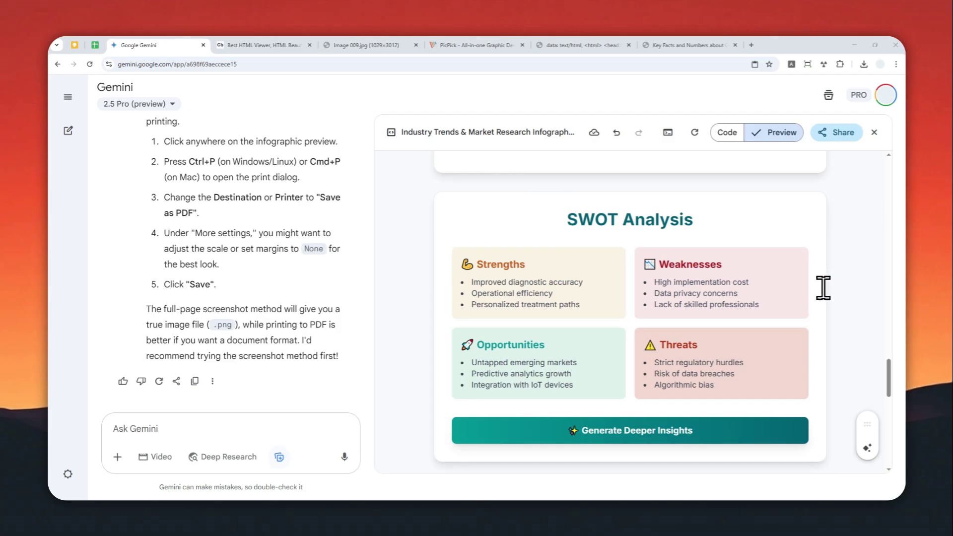
{"action": "scroll", "coordinate": [806, 282], "scroll_direction": "down", "scroll_amount": 3}
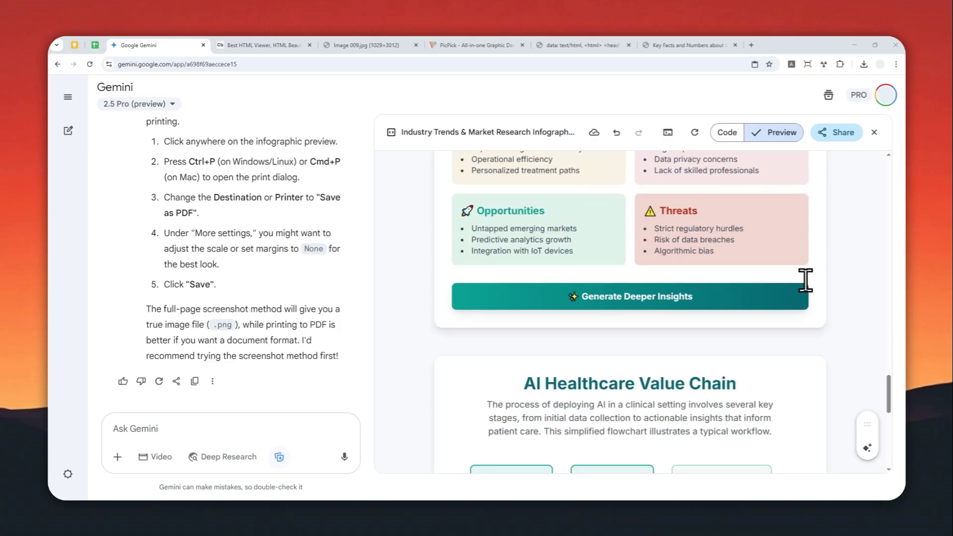
{"action": "scroll", "coordinate": [813, 273], "scroll_direction": "down", "scroll_amount": 4}
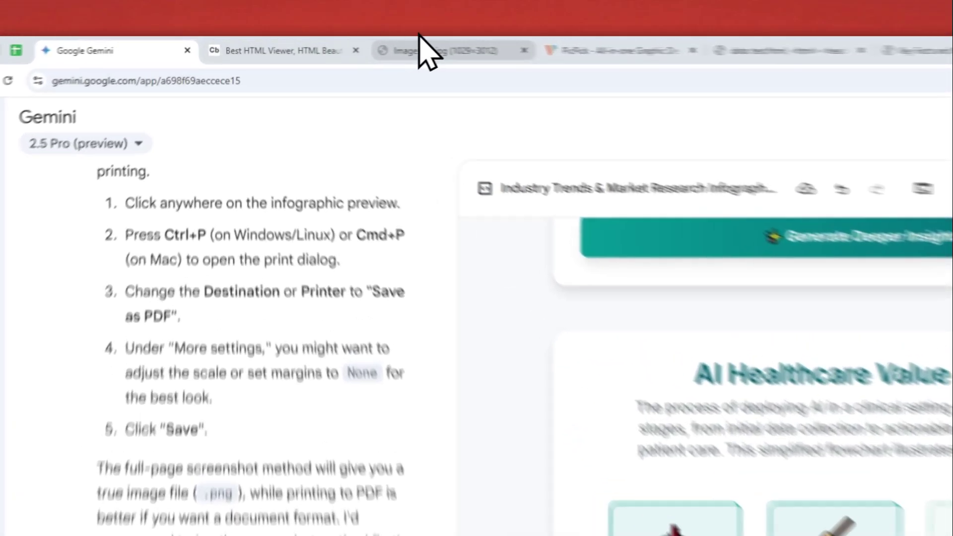
{"action": "left_click", "coordinate": [421, 44]}
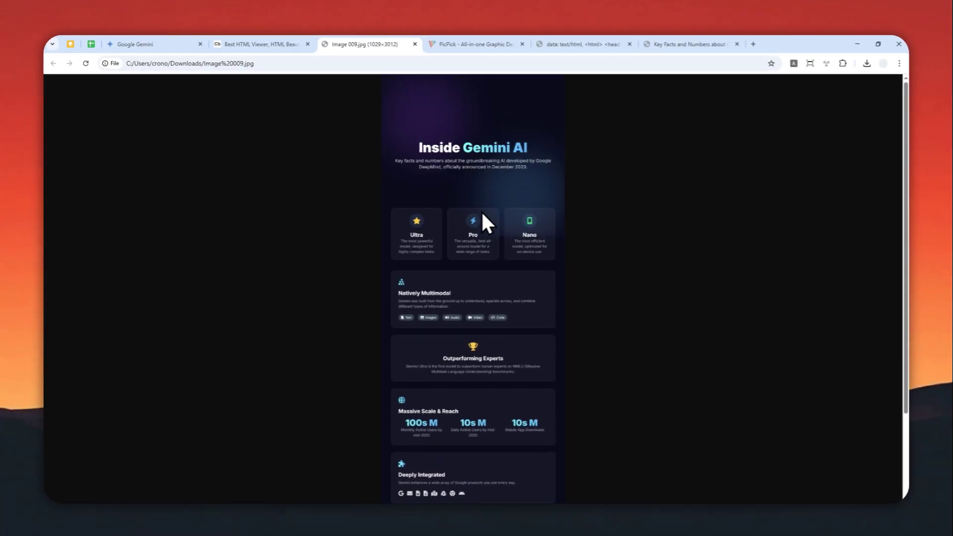
Step: Open a new tab and load the Gemini app by entering 'gemini' in the address bar
{"action": "left_click", "coordinate": [751, 44]}
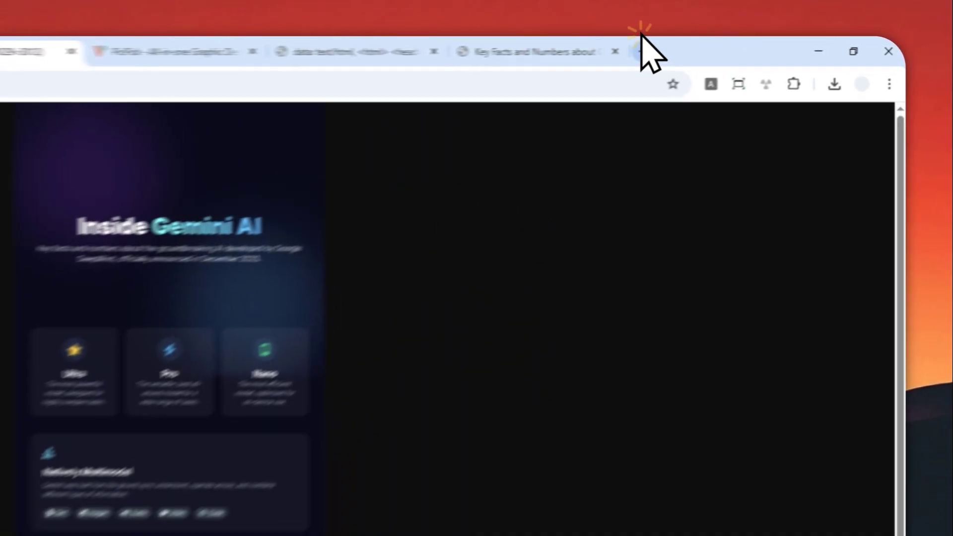
{"action": "key", "text": "ctrl+v"}
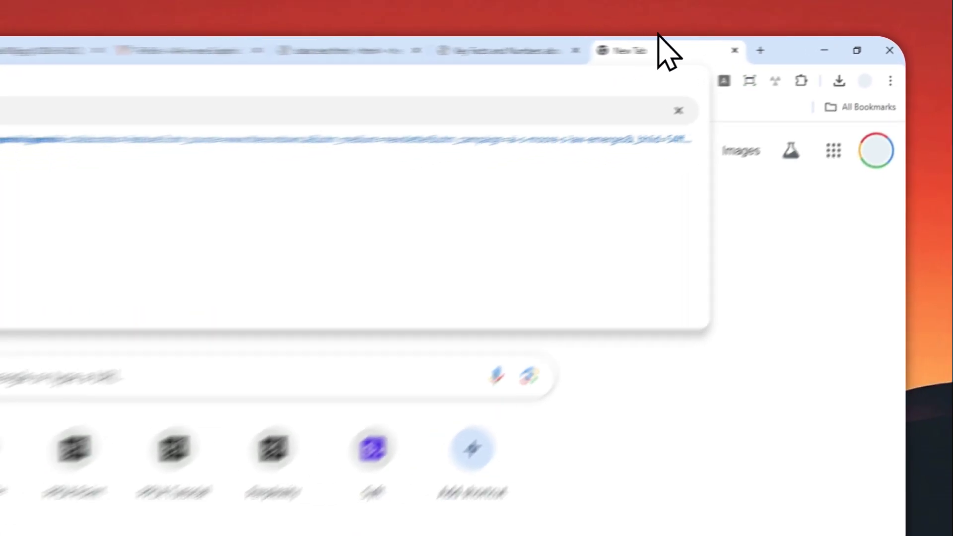
{"action": "type", "text": "gemini"}
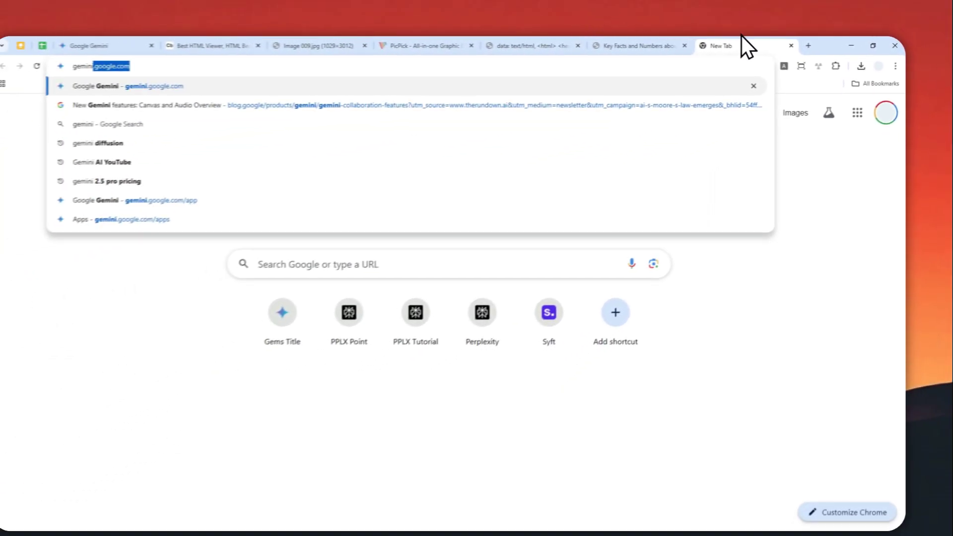
{"action": "key", "text": "Return"}
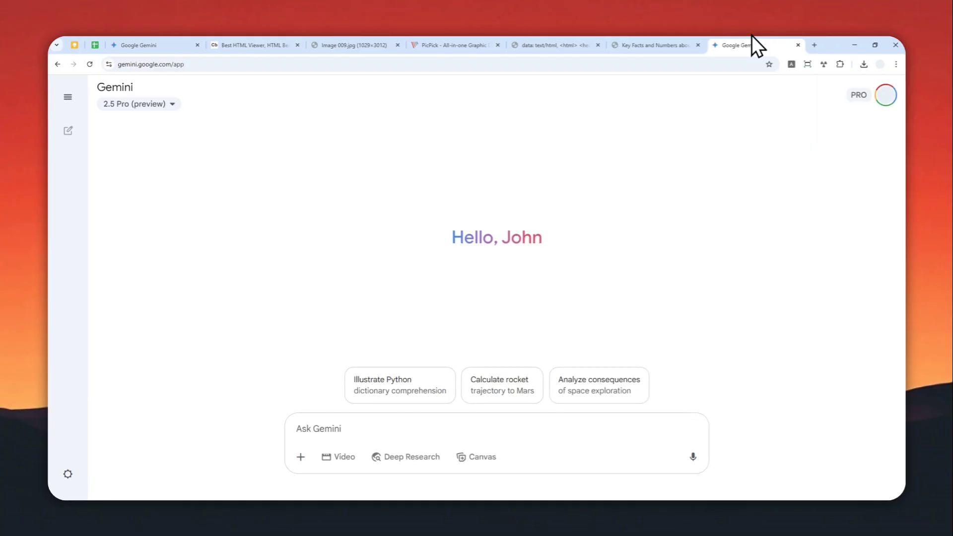
Step: Scroll through the bullet points of 'Key Facts and Numbers about Google Gemini AI.pdf'
{"action": "left_click", "coordinate": [664, 45]}
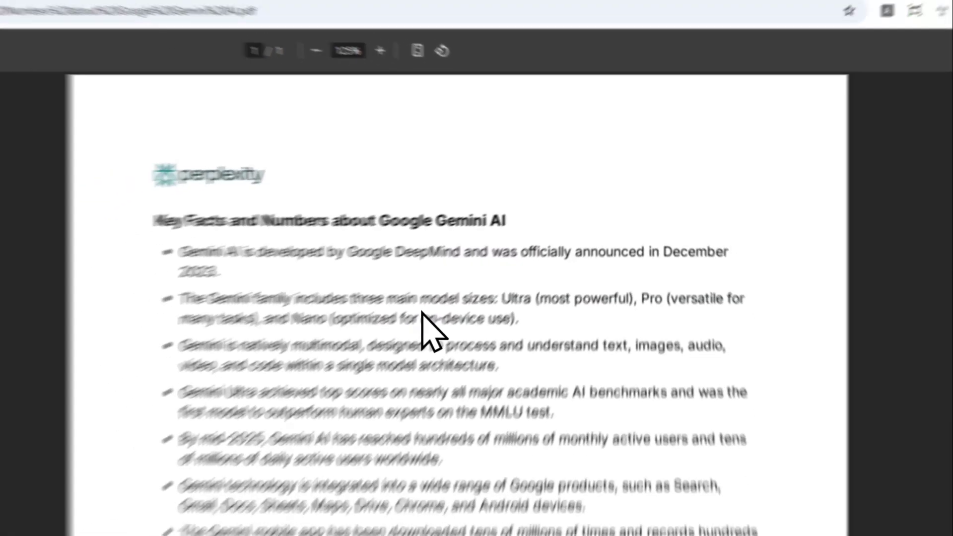
{"action": "scroll", "coordinate": [444, 389], "scroll_direction": "down", "scroll_amount": 3}
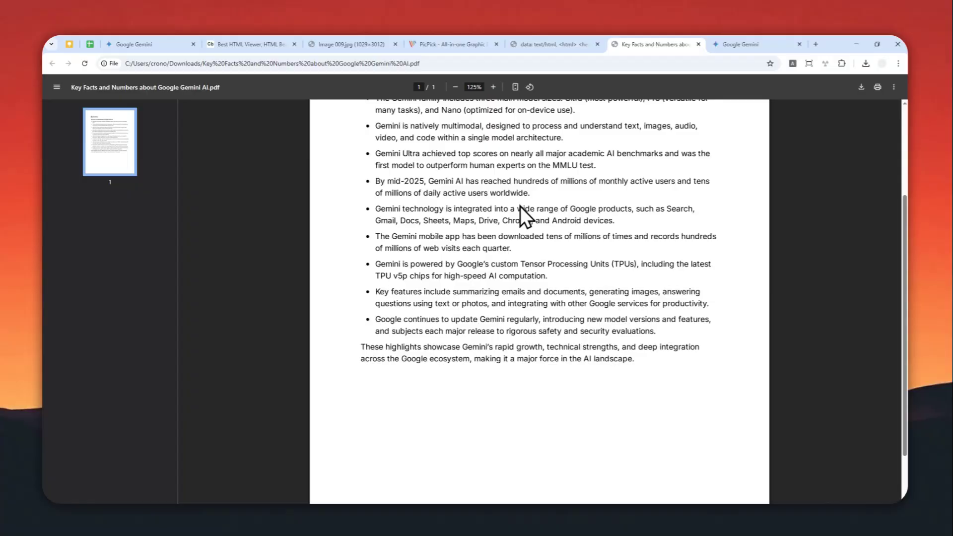
{"action": "scroll", "coordinate": [534, 212], "scroll_direction": "up", "scroll_amount": 3}
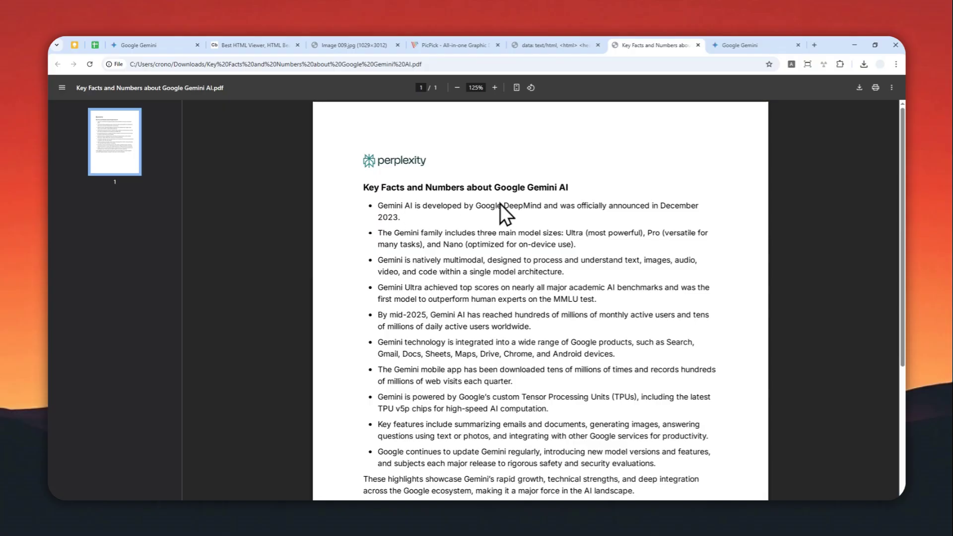
{"action": "scroll", "coordinate": [546, 201], "scroll_direction": "down", "scroll_amount": 4}
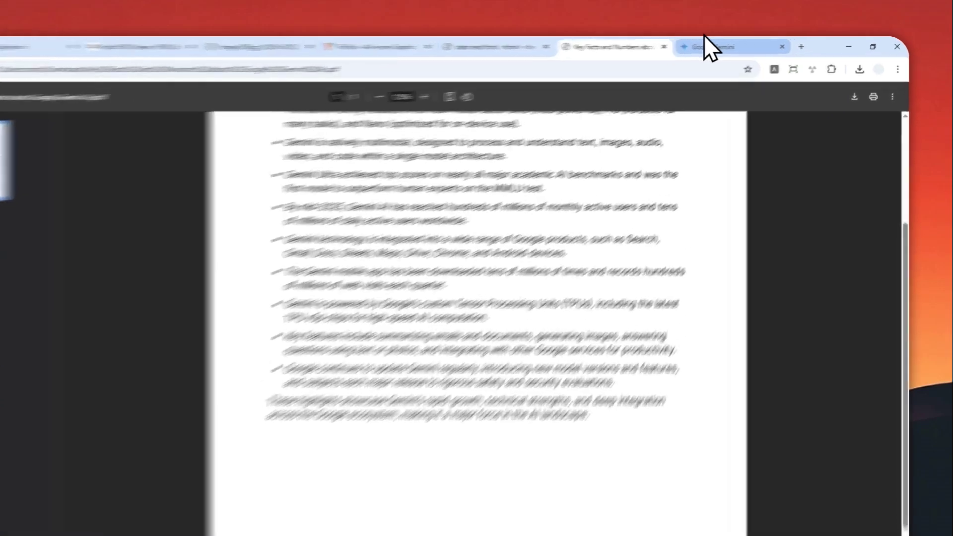
Step: Attach the Key Facts PDF to the new Gemini chat and copy the prepared infographic prompt
{"action": "left_click", "coordinate": [706, 46]}
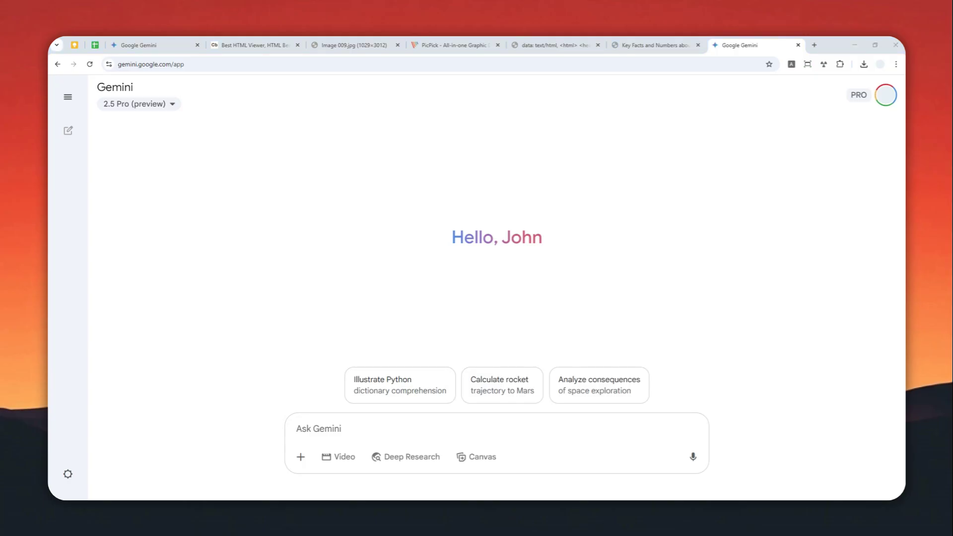
{"action": "left_click_drag", "start_coordinate": [536, 353], "coordinate": [353, 431]}
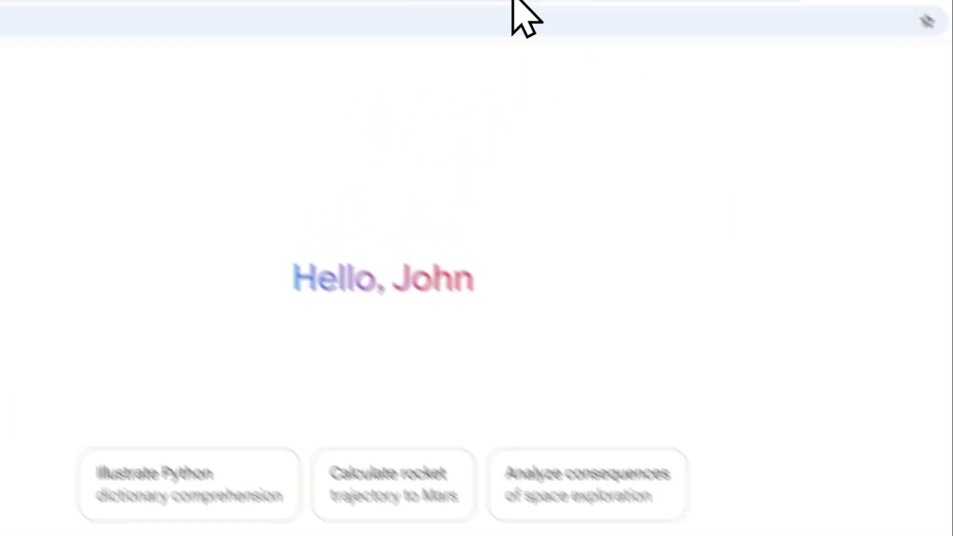
{"action": "left_click", "coordinate": [511, 0]}
{"action": "left_click_drag", "start_coordinate": [305, 201], "coordinate": [18, 144]}
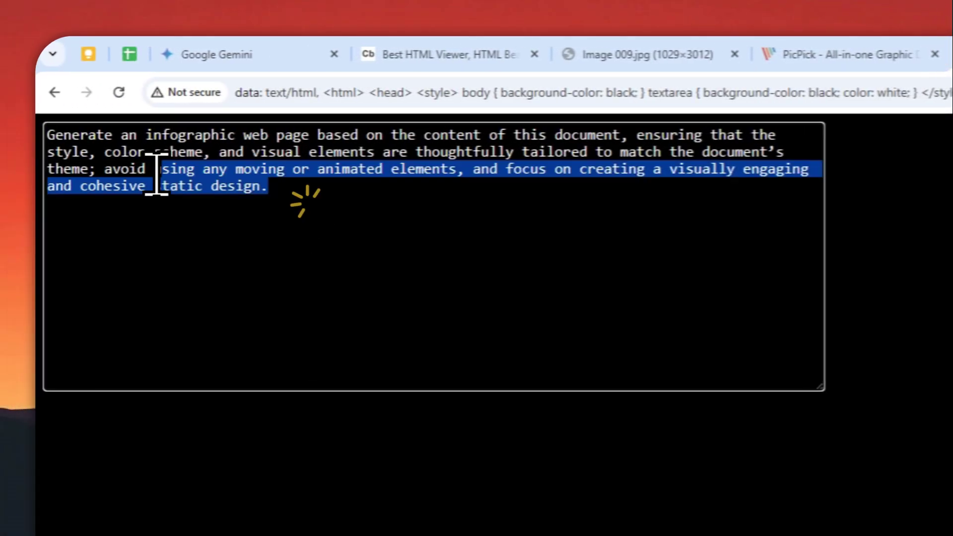
{"action": "right_click", "coordinate": [217, 158]}
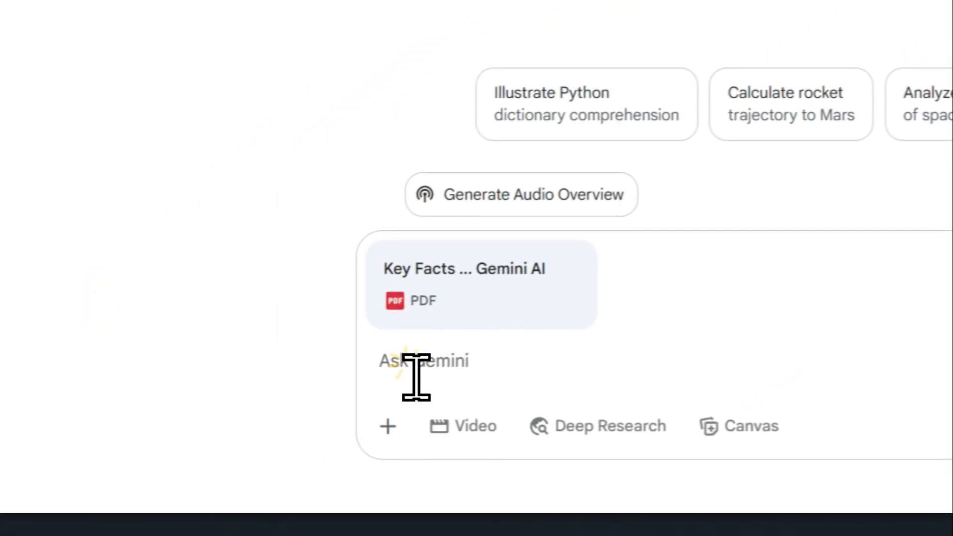
Step: Paste the static infographic web page prompt into Gemini with Canvas turned on
{"action": "right_click", "coordinate": [13, 535]}
{"action": "left_click", "coordinate": [101, 360]}
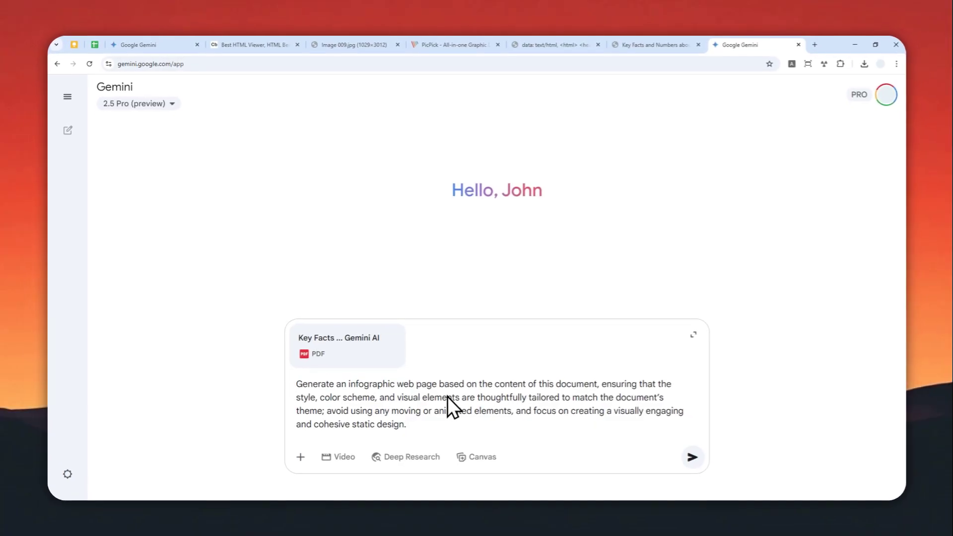
{"action": "left_click", "coordinate": [475, 456]}
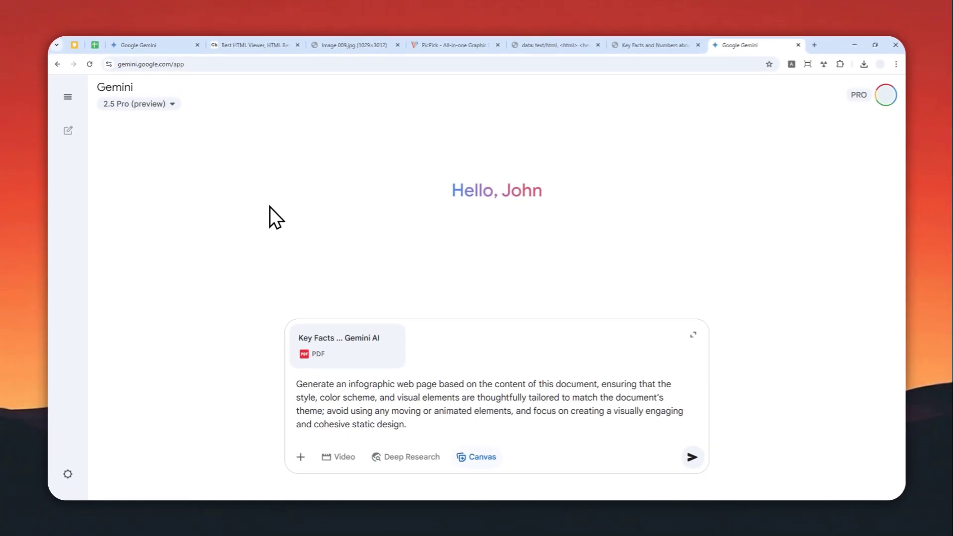
{"action": "left_click", "coordinate": [130, 104]}
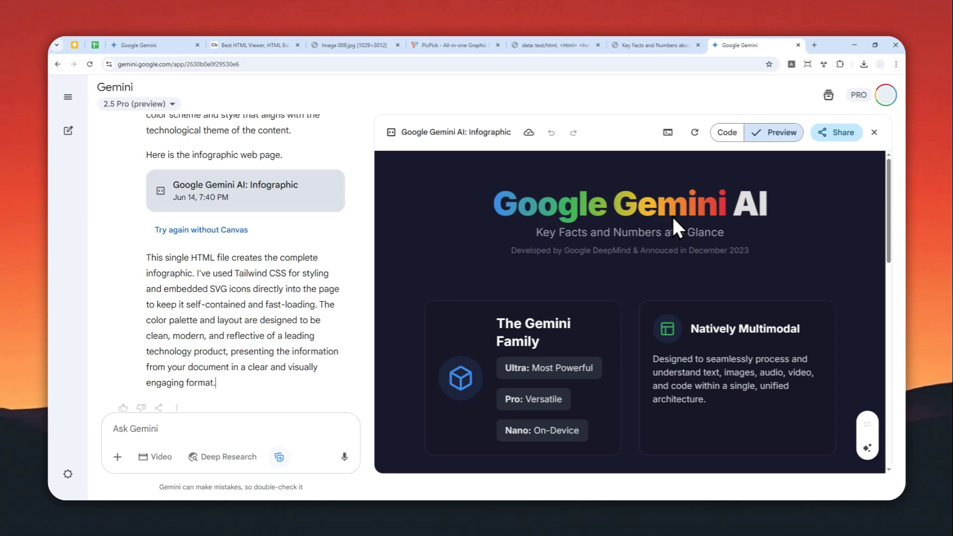
{"action": "scroll", "coordinate": [673, 218], "scroll_direction": "down", "scroll_amount": 10}
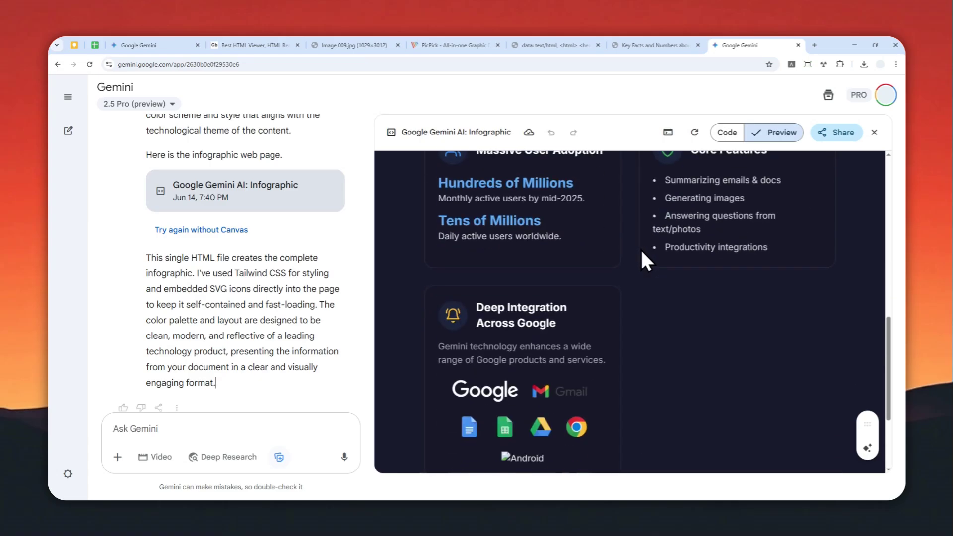
{"action": "scroll", "coordinate": [641, 248], "scroll_direction": "down", "scroll_amount": 3}
{"action": "scroll", "coordinate": [645, 258], "scroll_direction": "up", "scroll_amount": 4}
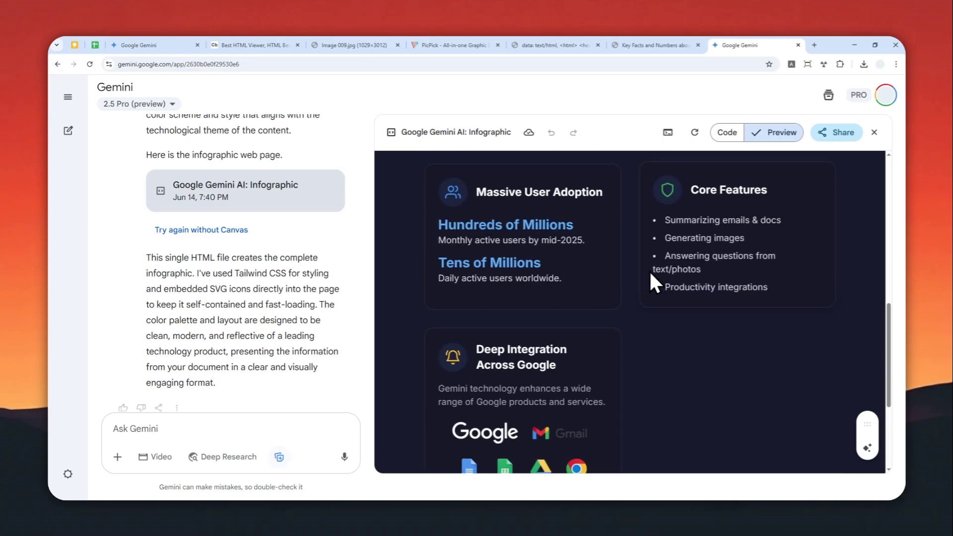
{"action": "scroll", "coordinate": [648, 270], "scroll_direction": "up", "scroll_amount": 5}
{"action": "scroll", "coordinate": [650, 270], "scroll_direction": "down", "scroll_amount": 9}
{"action": "scroll", "coordinate": [652, 272], "scroll_direction": "up", "scroll_amount": 2}
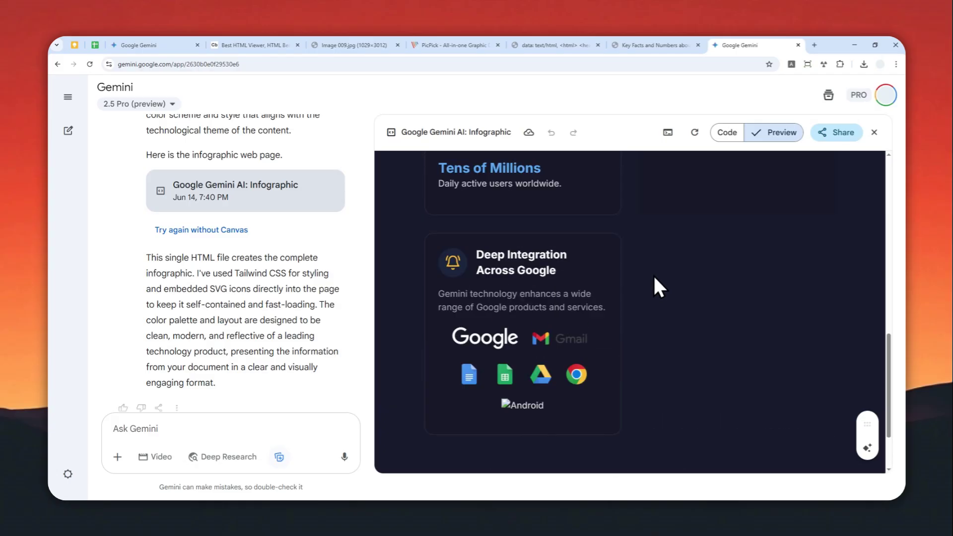
{"action": "scroll", "coordinate": [654, 274], "scroll_direction": "up", "scroll_amount": 8}
{"action": "scroll", "coordinate": [653, 274], "scroll_direction": "down", "scroll_amount": 8}
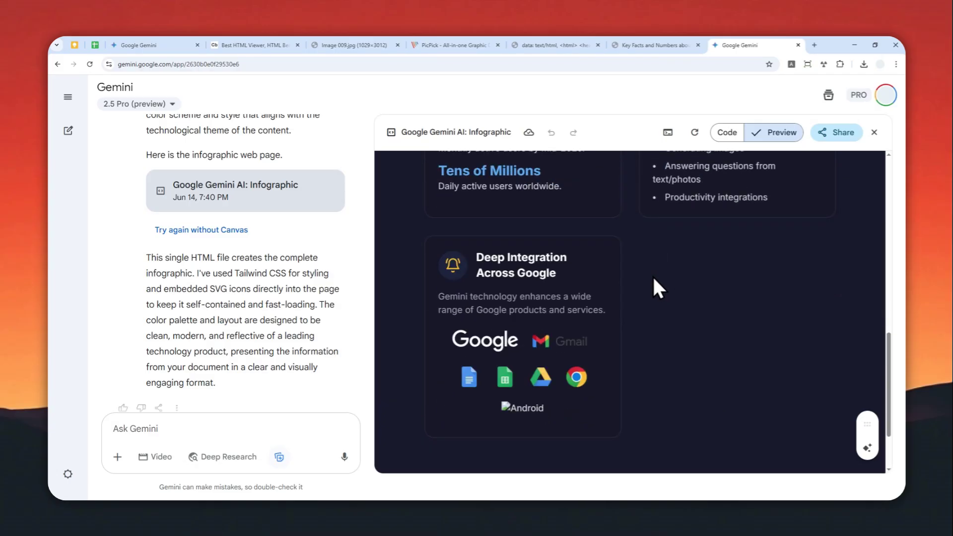
{"action": "scroll", "coordinate": [611, 339], "scroll_direction": "up", "scroll_amount": 12}
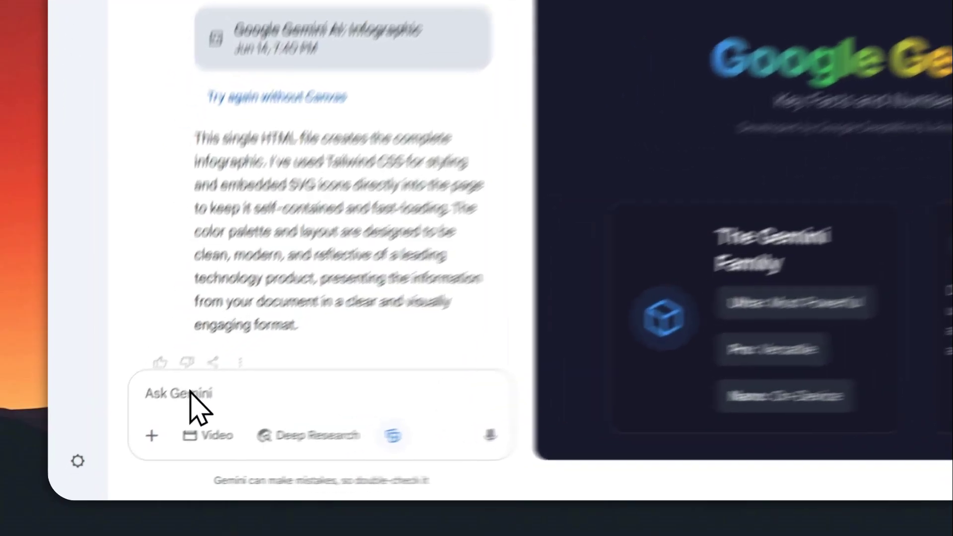
{"action": "left_click", "coordinate": [141, 434]}
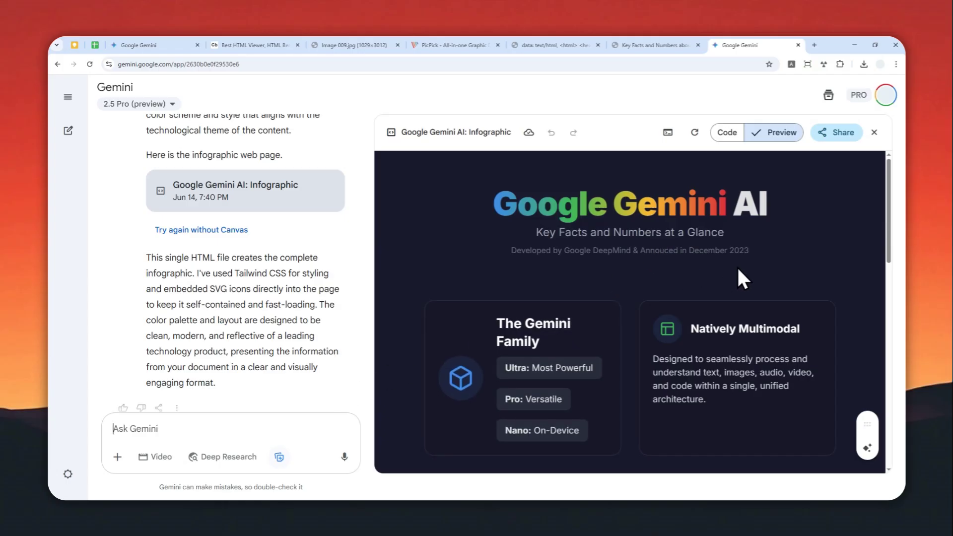
{"action": "scroll", "coordinate": [738, 269], "scroll_direction": "down", "scroll_amount": 3}
{"action": "scroll", "coordinate": [678, 236], "scroll_direction": "down", "scroll_amount": 6}
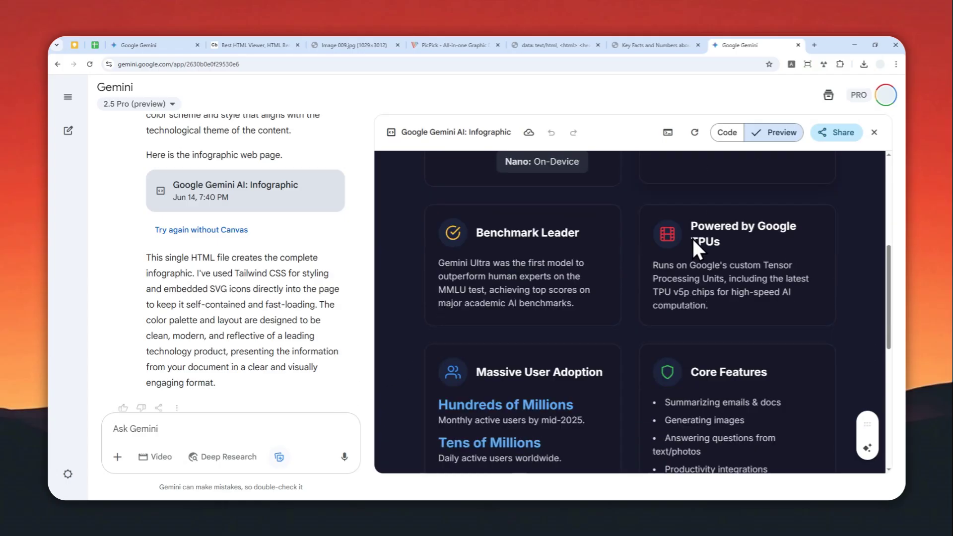
{"action": "scroll", "coordinate": [739, 248], "scroll_direction": "up", "scroll_amount": 5}
{"action": "scroll", "coordinate": [751, 250], "scroll_direction": "up", "scroll_amount": 5}
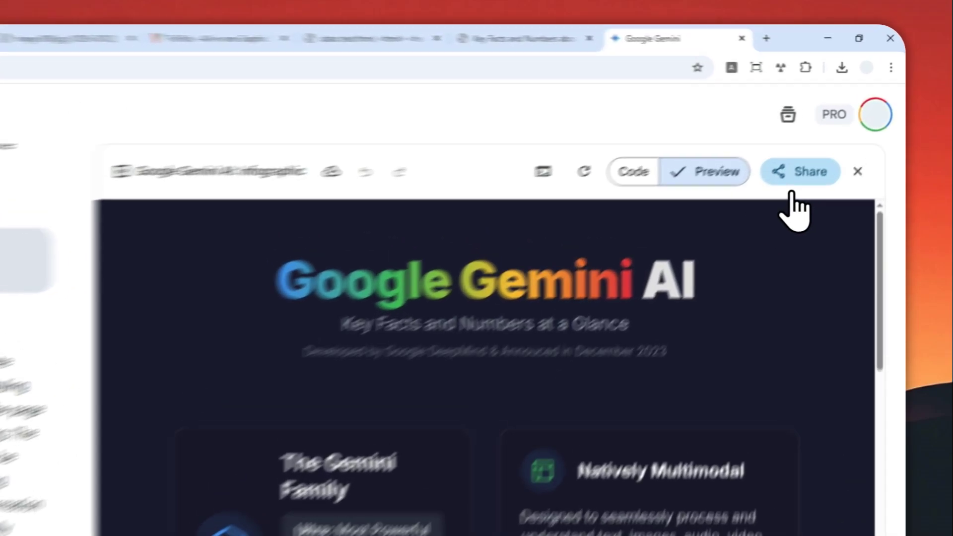
Step: Copy the infographic canvas's public share link and load it in a new Chrome tab
{"action": "left_click", "coordinate": [837, 133]}
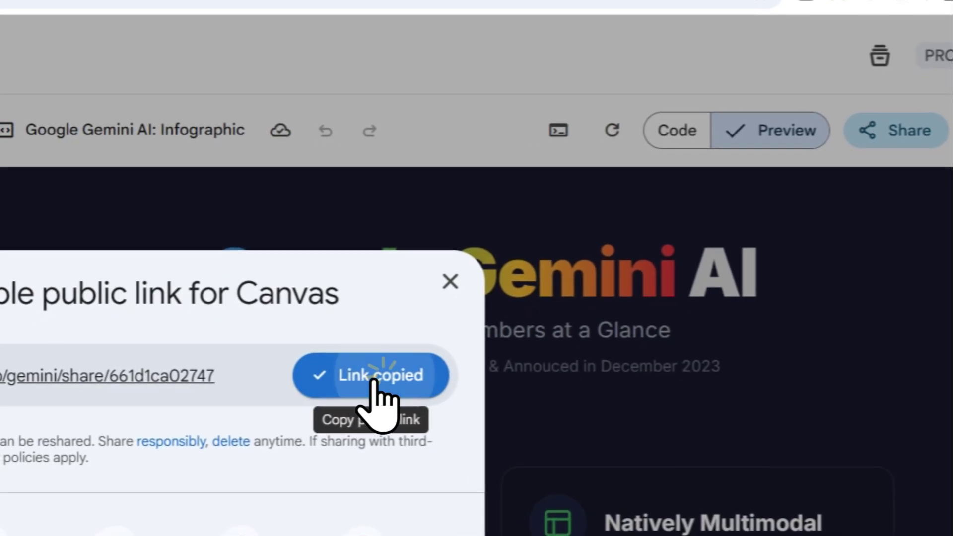
{"action": "left_click", "coordinate": [241, 449]}
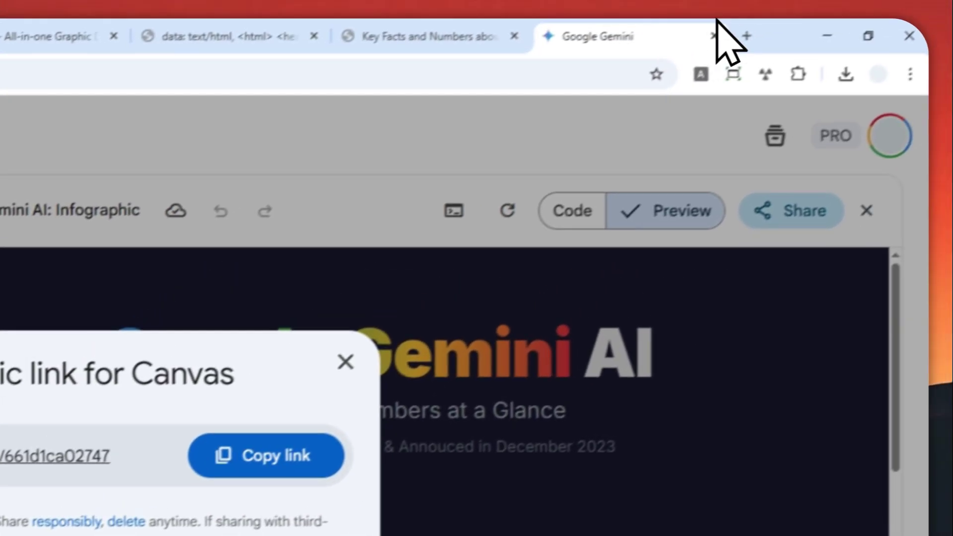
{"action": "left_click", "coordinate": [740, 36]}
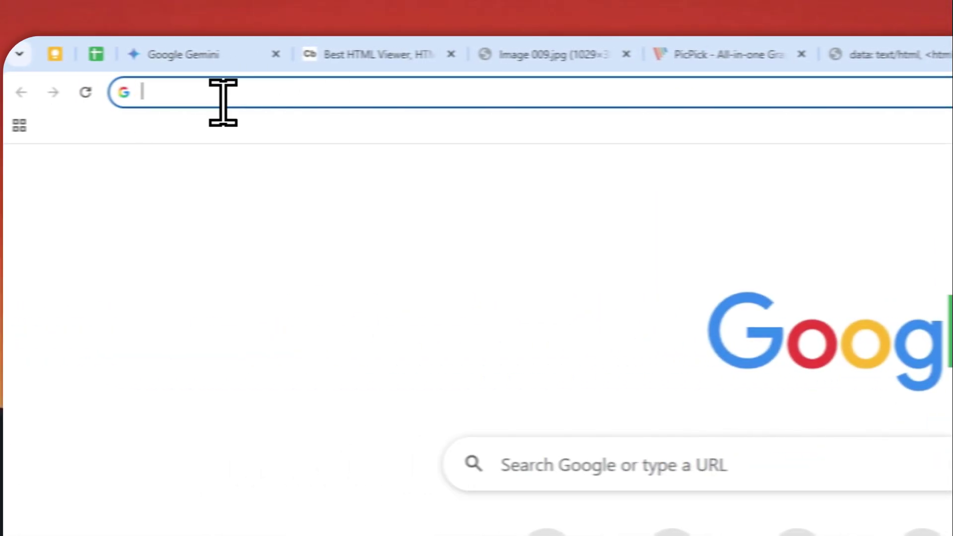
{"action": "right_click", "coordinate": [199, 94]}
{"action": "left_click", "coordinate": [299, 268]}
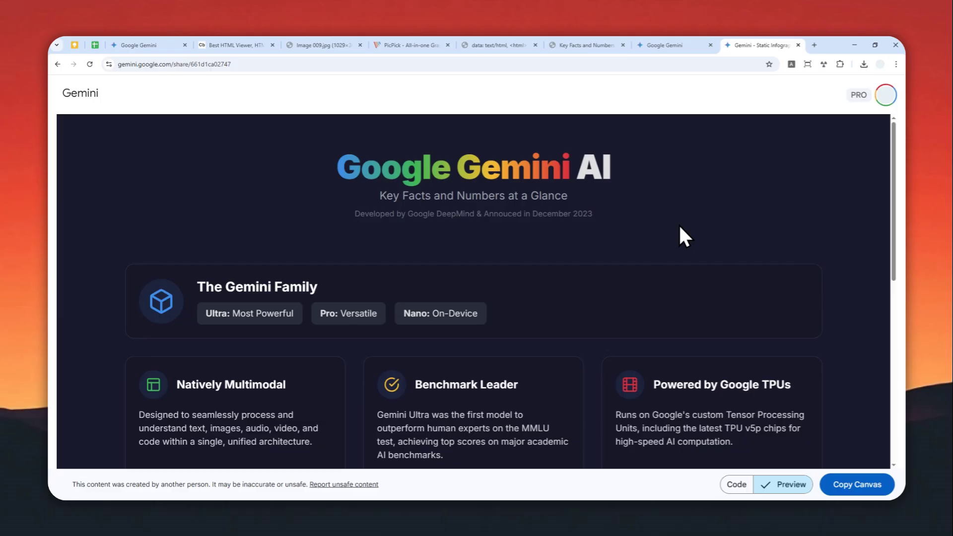
{"action": "scroll", "coordinate": [663, 243], "scroll_direction": "down", "scroll_amount": 8}
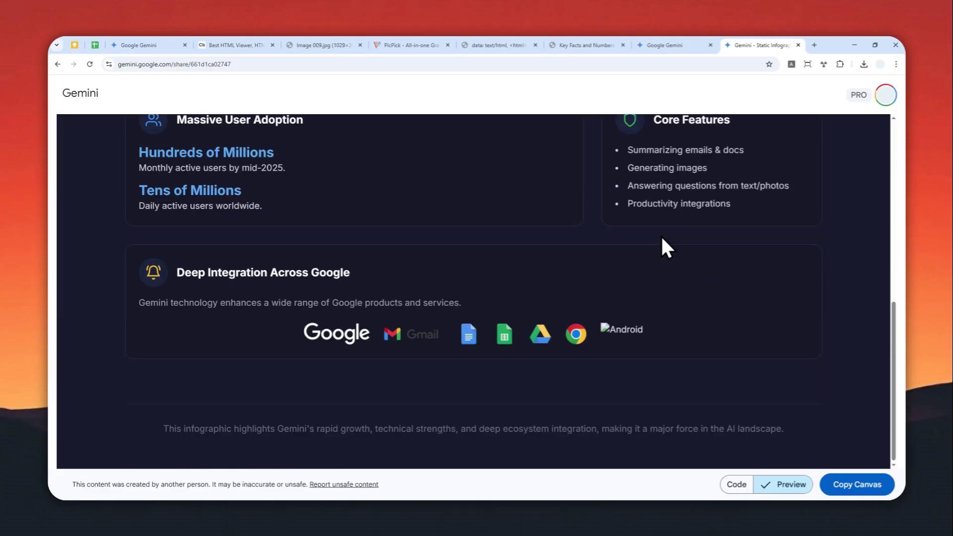
{"action": "scroll", "coordinate": [661, 246], "scroll_direction": "up", "scroll_amount": 2}
{"action": "scroll", "coordinate": [660, 244], "scroll_direction": "up", "scroll_amount": 6}
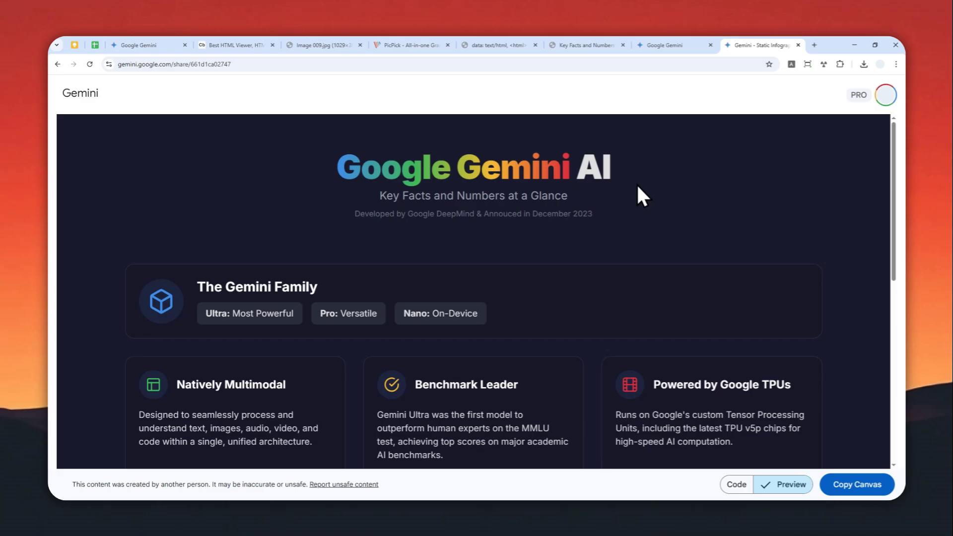
{"action": "scroll", "coordinate": [697, 179], "scroll_direction": "down", "scroll_amount": 3}
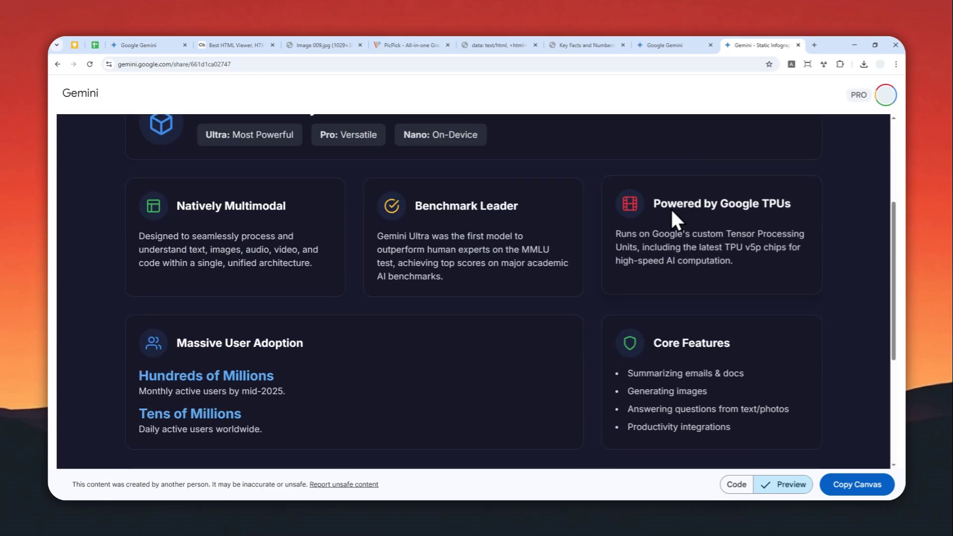
{"action": "scroll", "coordinate": [676, 217], "scroll_direction": "down", "scroll_amount": 5}
{"action": "scroll", "coordinate": [534, 278], "scroll_direction": "up", "scroll_amount": 10}
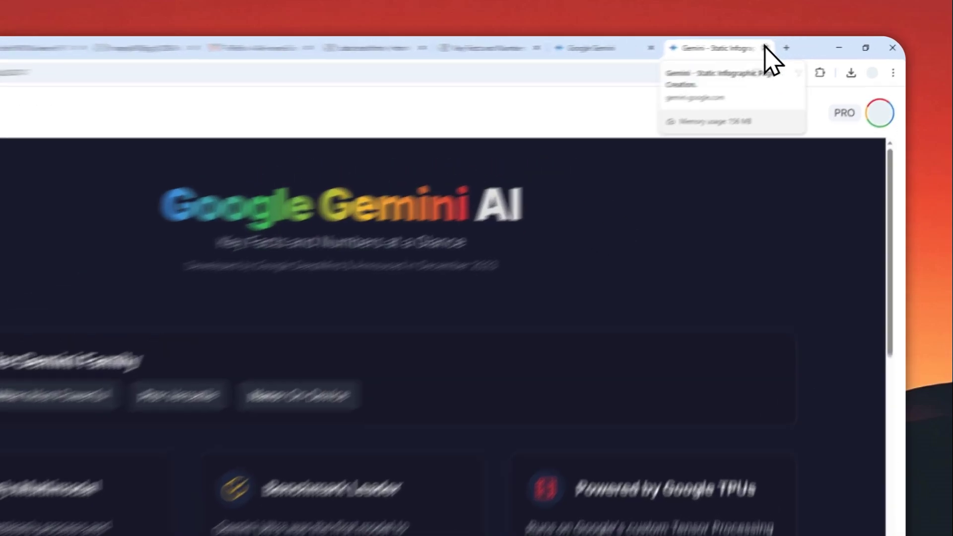
Step: Close the shared infographic tab and public link dialog, and switch the canvas to Code view
{"action": "left_click", "coordinate": [797, 45]}
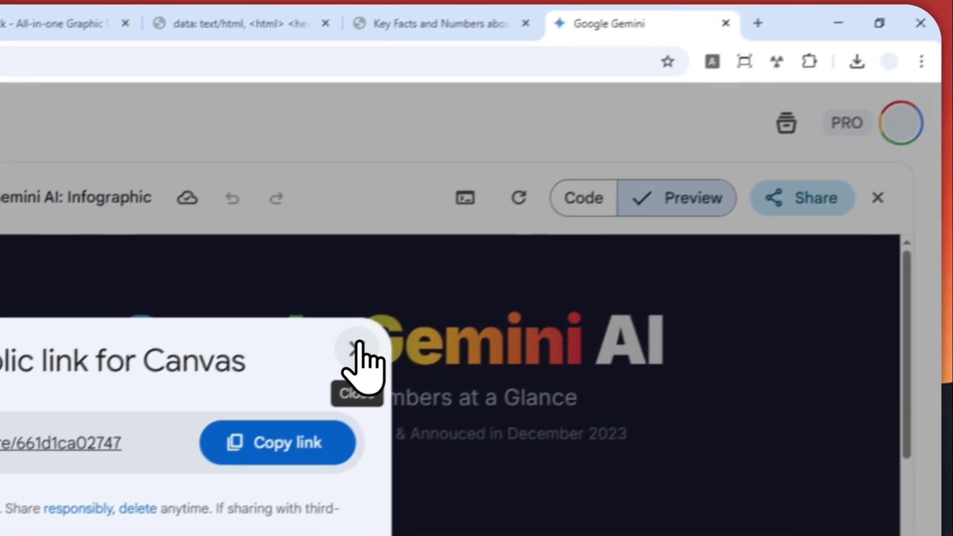
{"action": "left_click", "coordinate": [356, 347]}
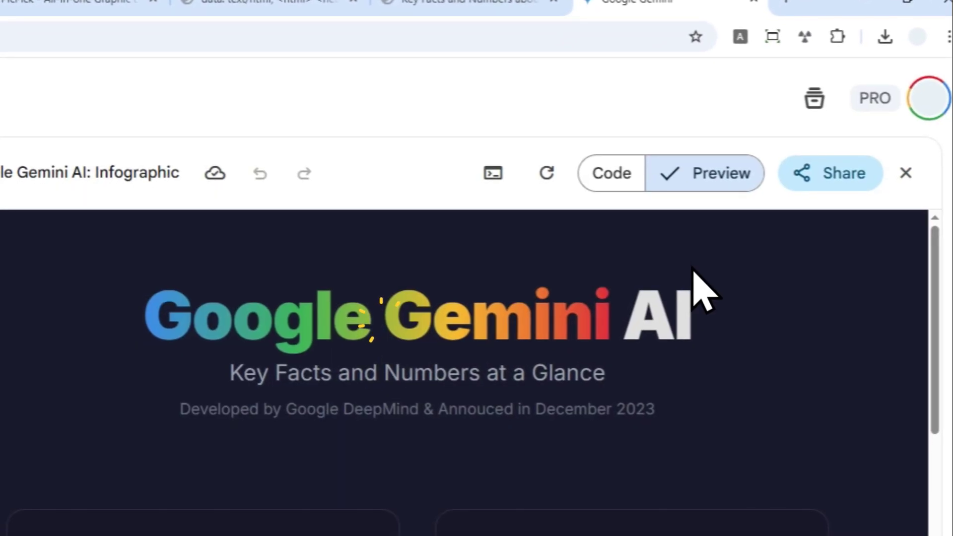
{"action": "left_click", "coordinate": [613, 175]}
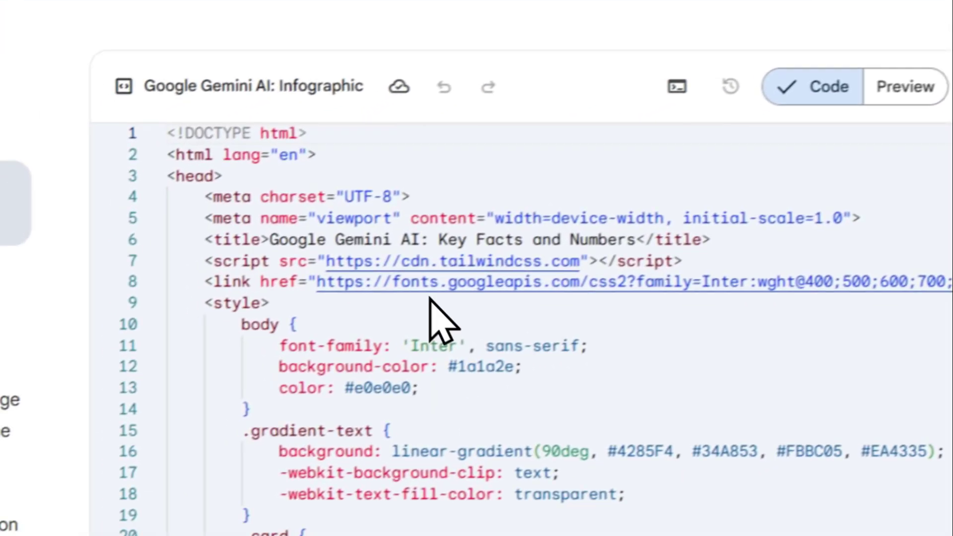
Step: Select and copy the entire infographic HTML code
{"action": "left_click", "coordinate": [444, 328]}
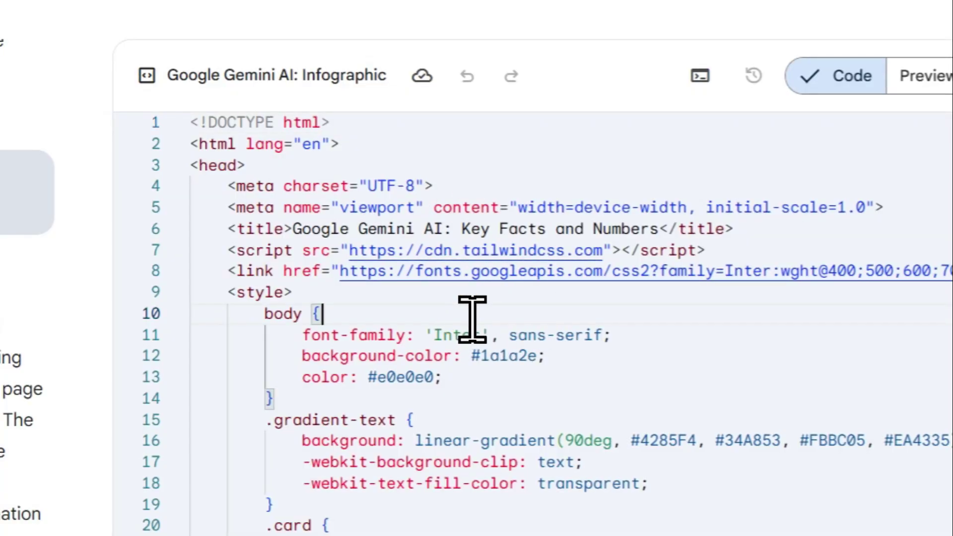
{"action": "key", "text": "ctrl+a"}
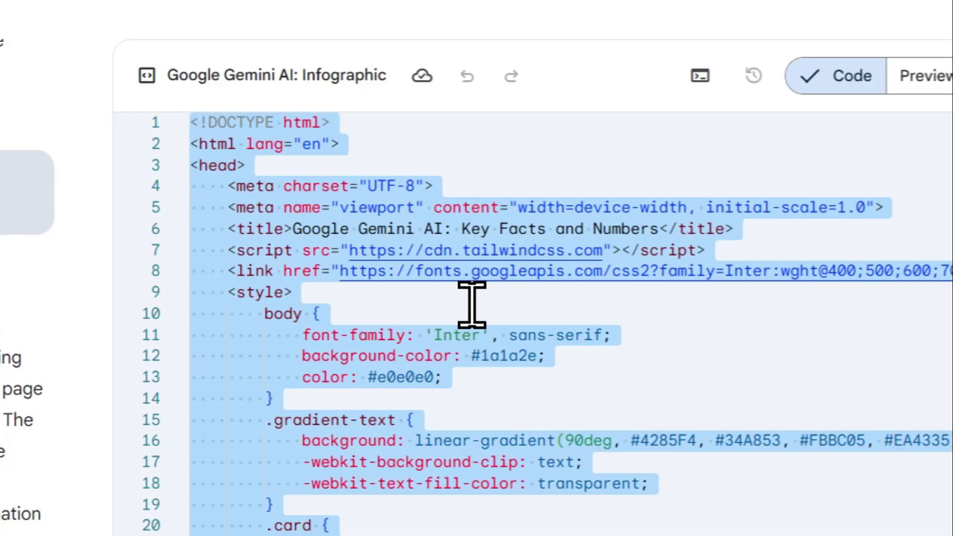
{"action": "right_click", "coordinate": [476, 226]}
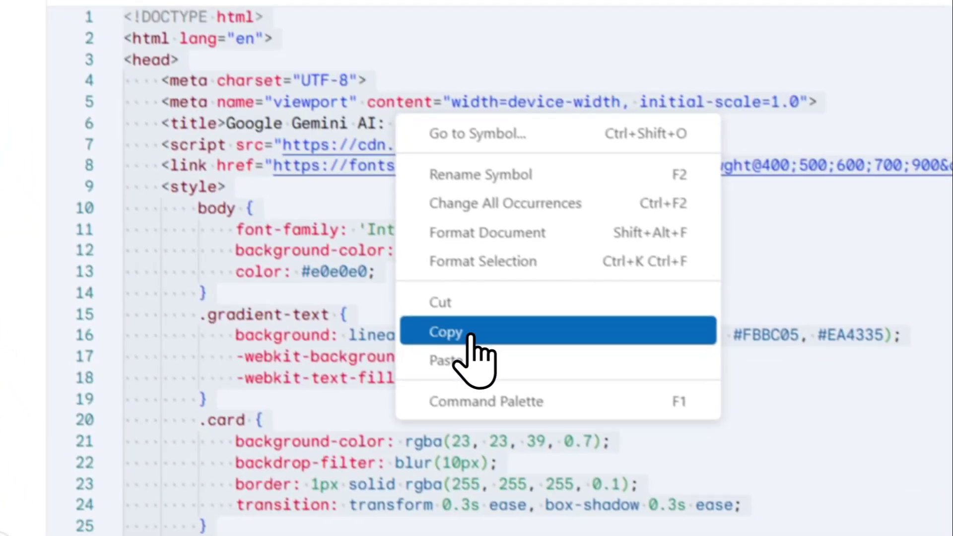
{"action": "left_click", "coordinate": [512, 437]}
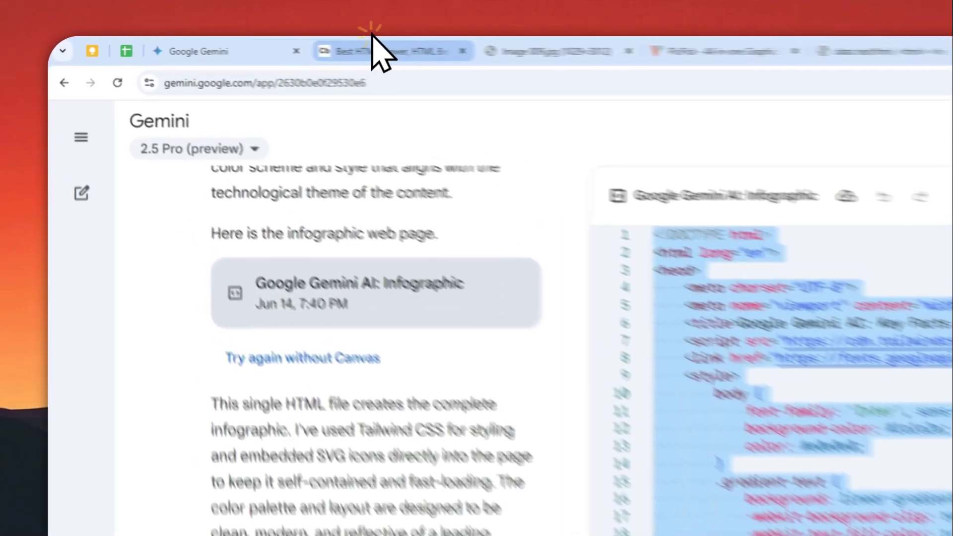
Step: Paste the copied infographic HTML (10.76 KB) into Code Beautify's HTML Viewer input
{"action": "left_click", "coordinate": [263, 45]}
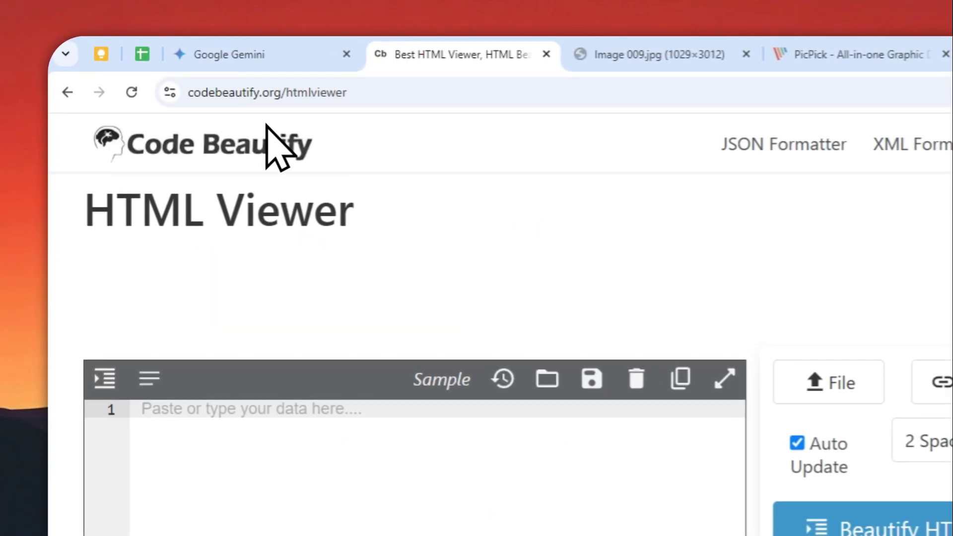
{"action": "left_click", "coordinate": [256, 93]}
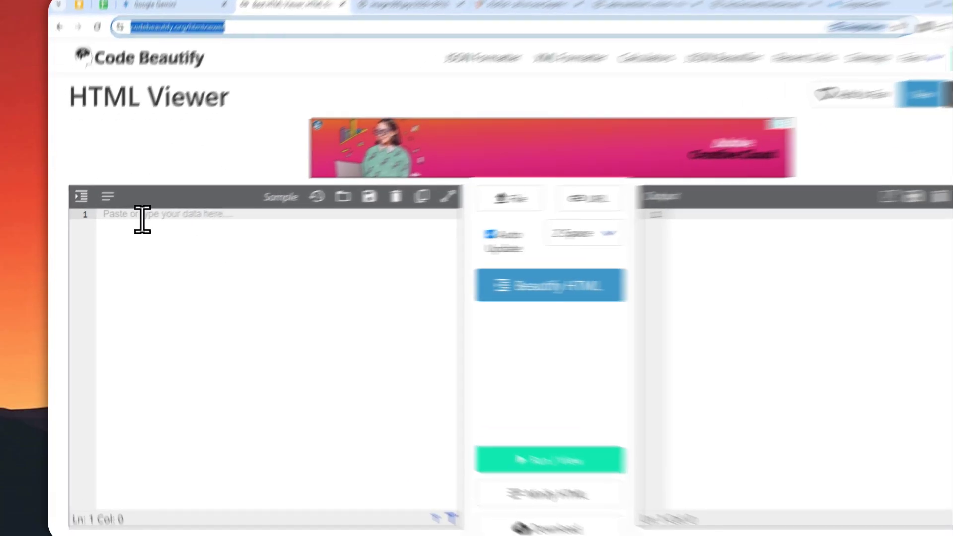
{"action": "right_click", "coordinate": [112, 222]}
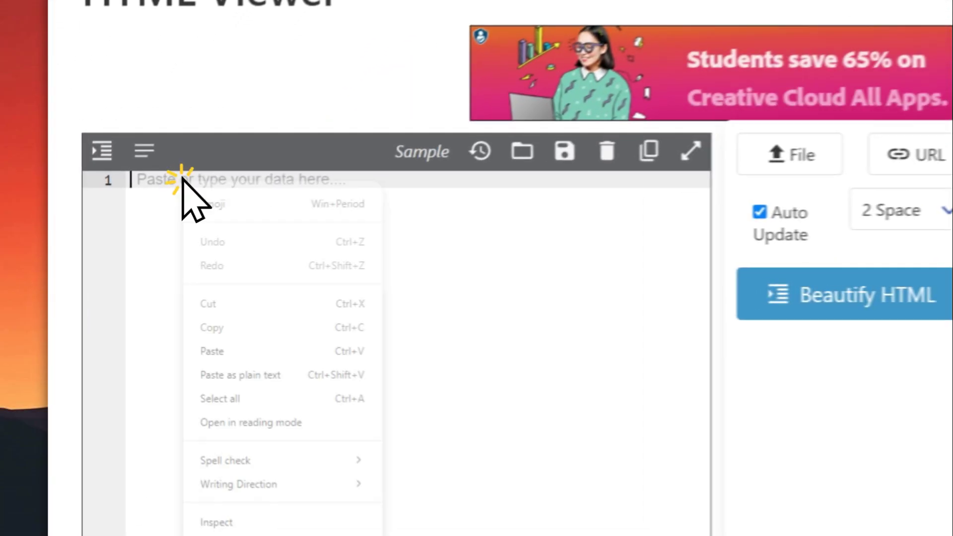
{"action": "left_click", "coordinate": [263, 358]}
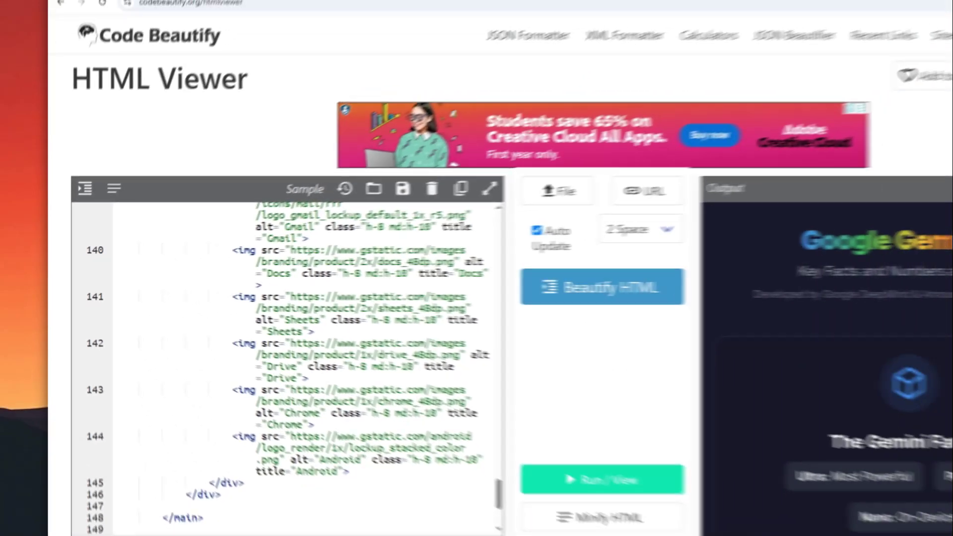
{"action": "scroll", "coordinate": [841, 278], "scroll_direction": "down", "scroll_amount": 5}
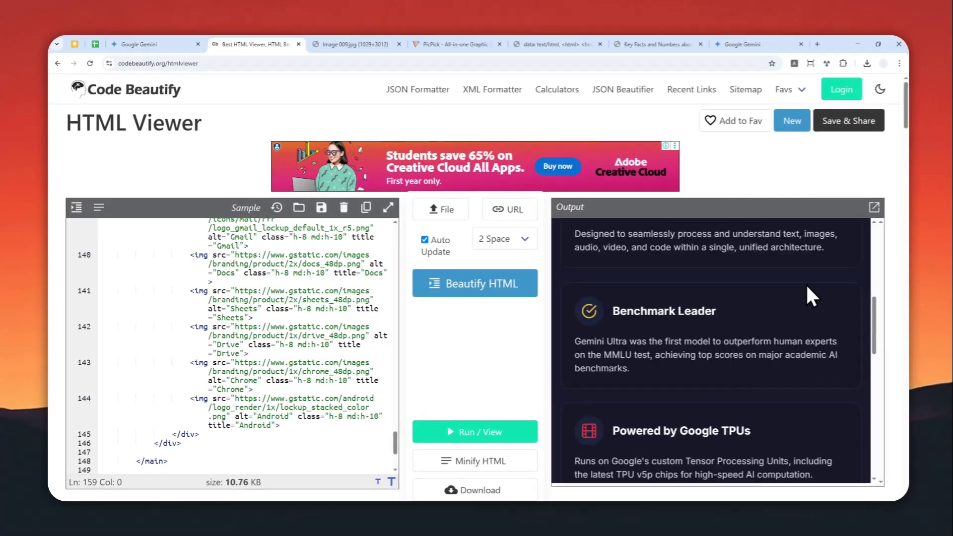
{"action": "scroll", "coordinate": [814, 271], "scroll_direction": "up", "scroll_amount": 5}
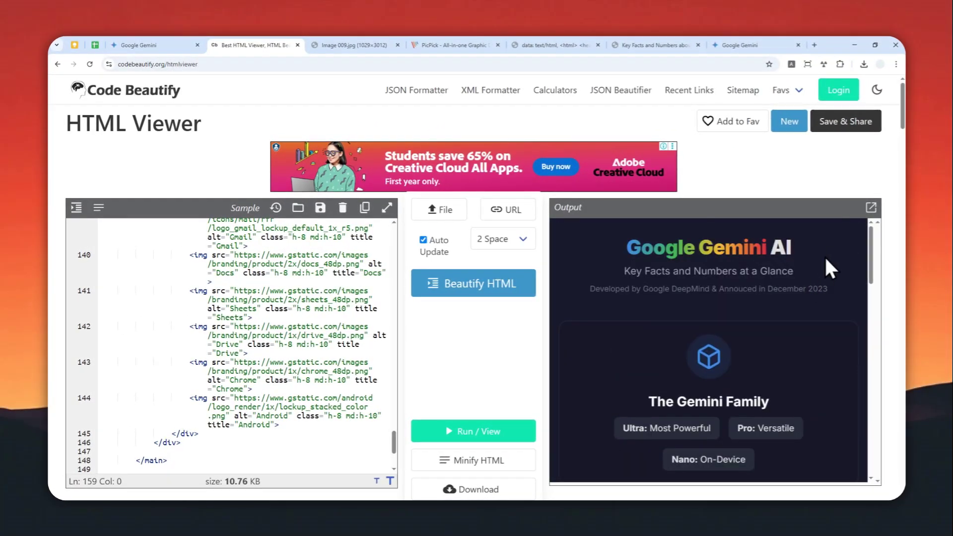
Step: Open the rendered Gemini AI infographic as its own page, scroll through it, then switch to PicPick's site
{"action": "left_click", "coordinate": [871, 209]}
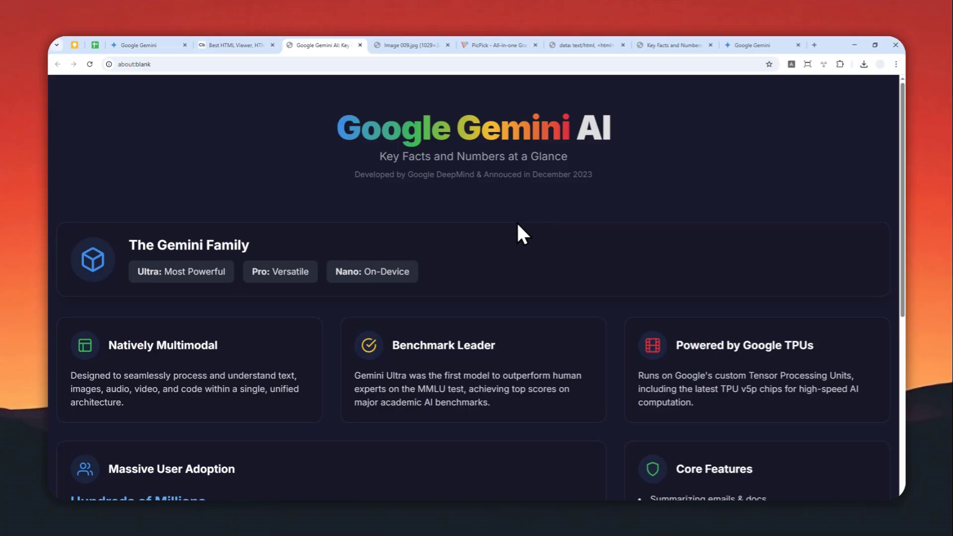
{"action": "scroll", "coordinate": [515, 229], "scroll_direction": "down", "scroll_amount": 4}
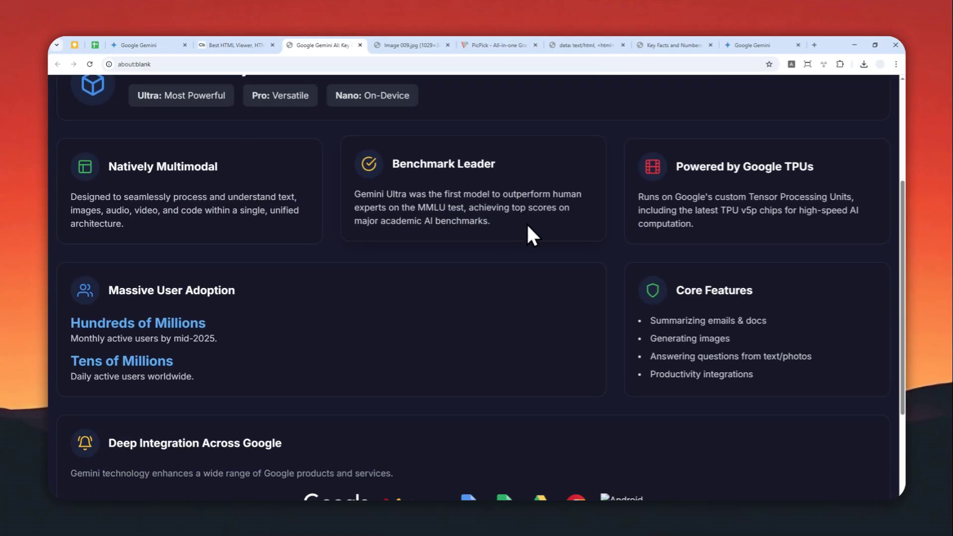
{"action": "scroll", "coordinate": [526, 222], "scroll_direction": "up", "scroll_amount": 4}
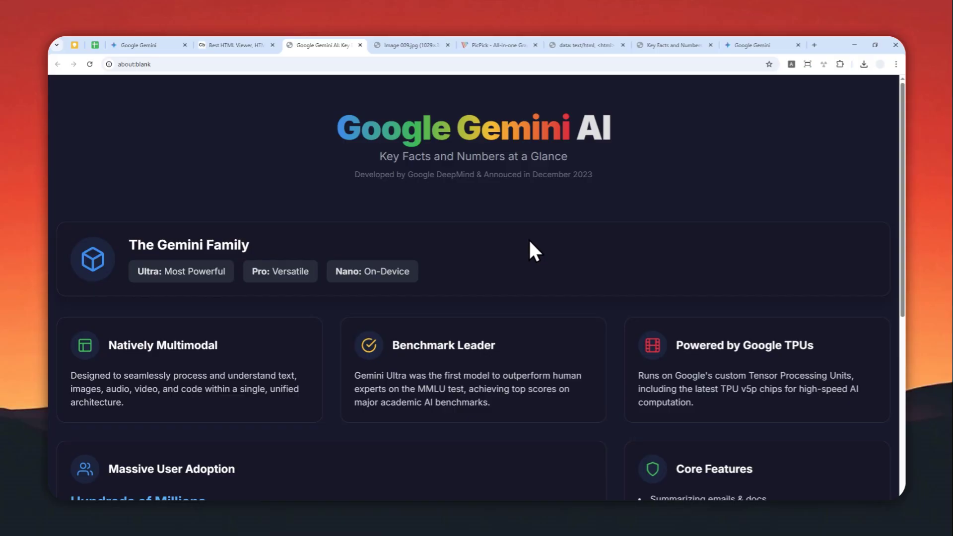
{"action": "scroll", "coordinate": [583, 283], "scroll_direction": "down", "scroll_amount": 2}
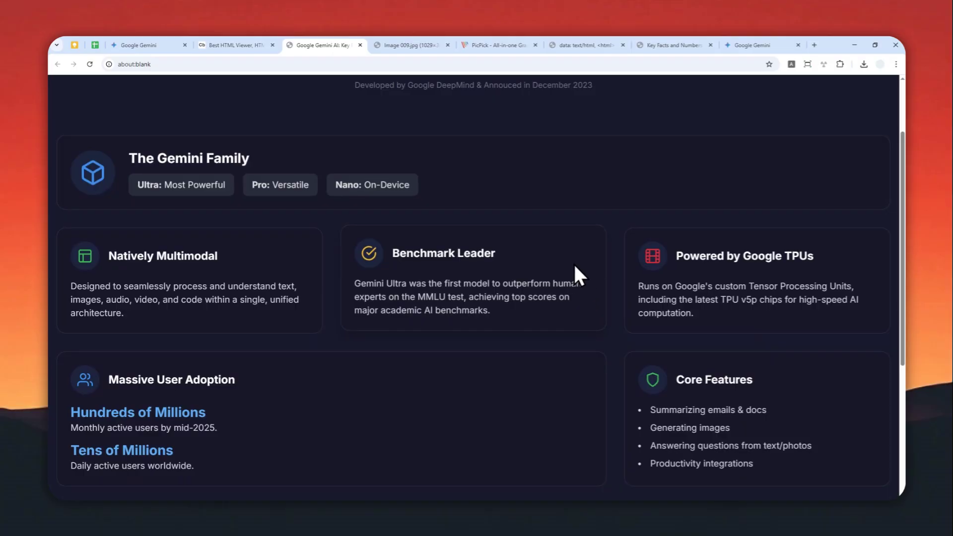
{"action": "scroll", "coordinate": [569, 268], "scroll_direction": "down", "scroll_amount": 1}
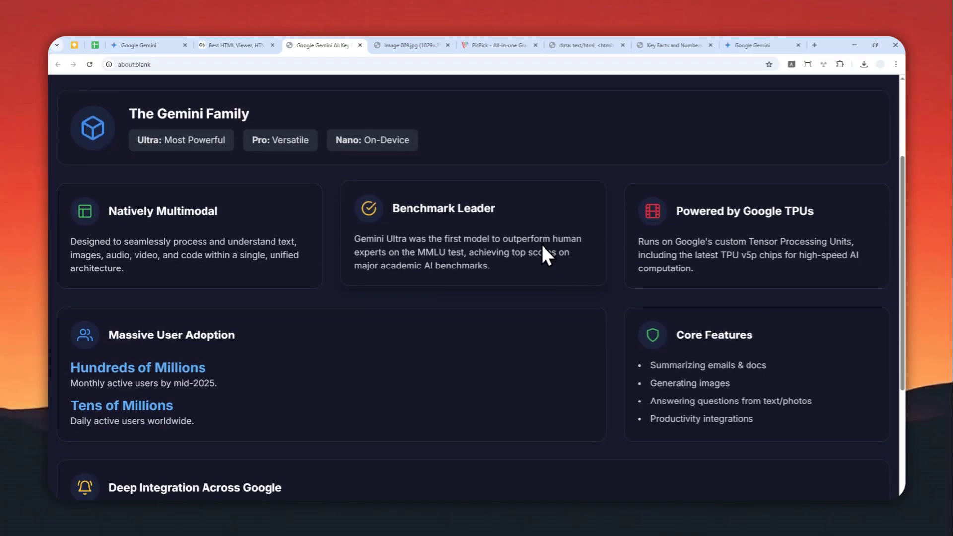
{"action": "left_click", "coordinate": [491, 45]}
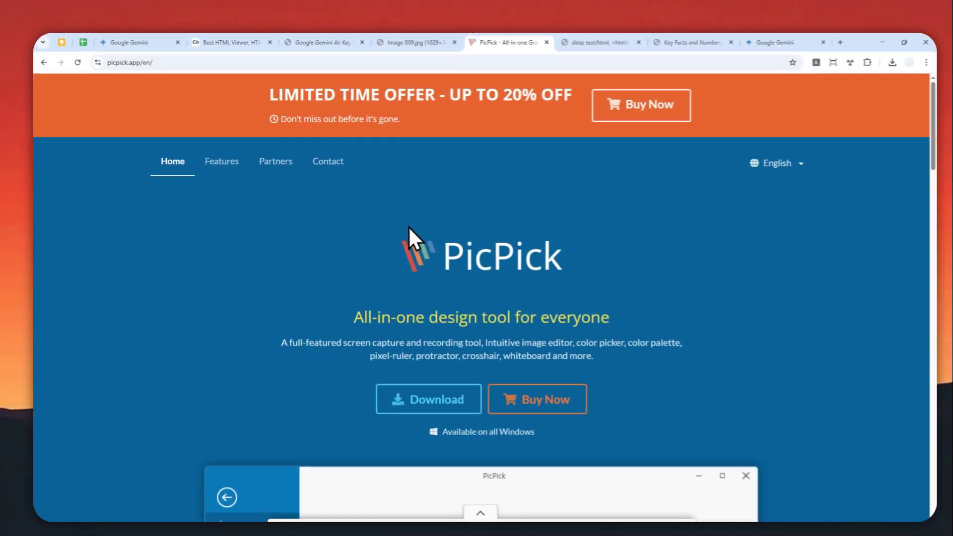
{"action": "scroll", "coordinate": [418, 229], "scroll_direction": "down", "scroll_amount": 1}
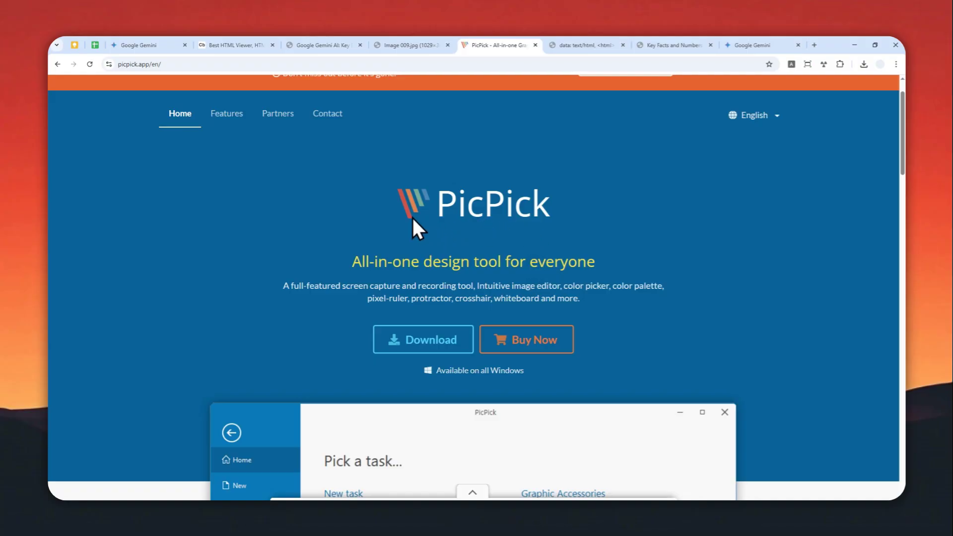
Step: Show the infographic tab in a restored-down Chrome window with two-column cards, and reveal hidden tray icons
{"action": "left_click", "coordinate": [322, 44]}
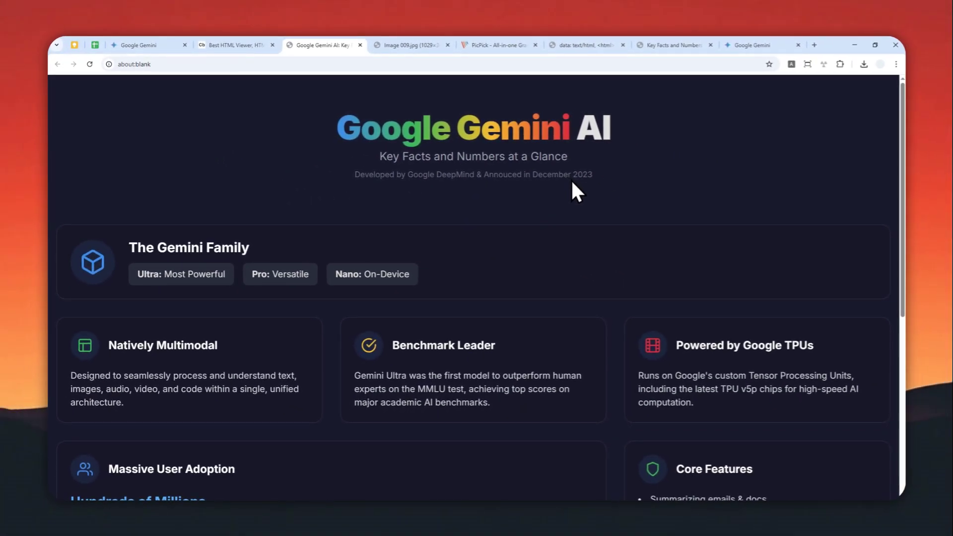
{"action": "left_click", "coordinate": [875, 45]}
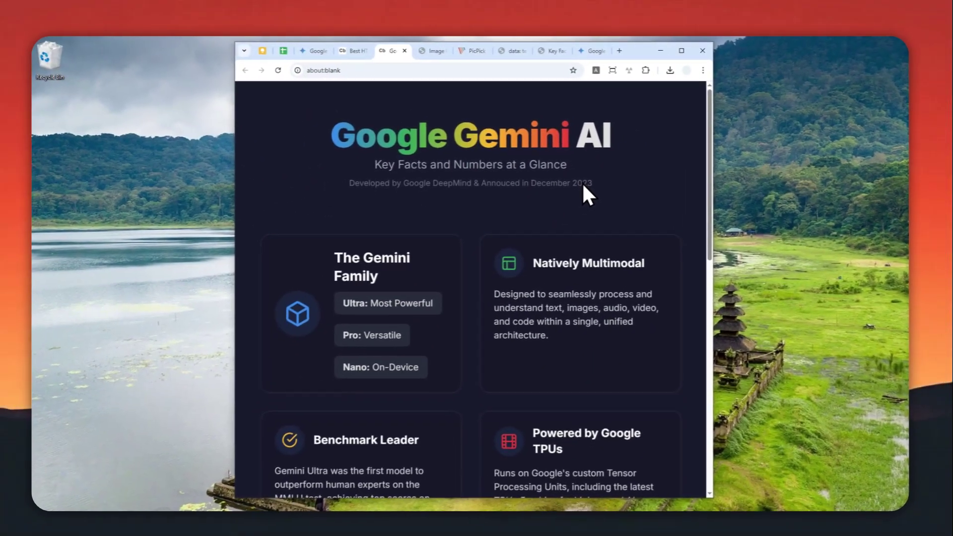
{"action": "scroll", "coordinate": [583, 176], "scroll_direction": "down", "scroll_amount": 5}
{"action": "scroll", "coordinate": [583, 175], "scroll_direction": "down", "scroll_amount": 6}
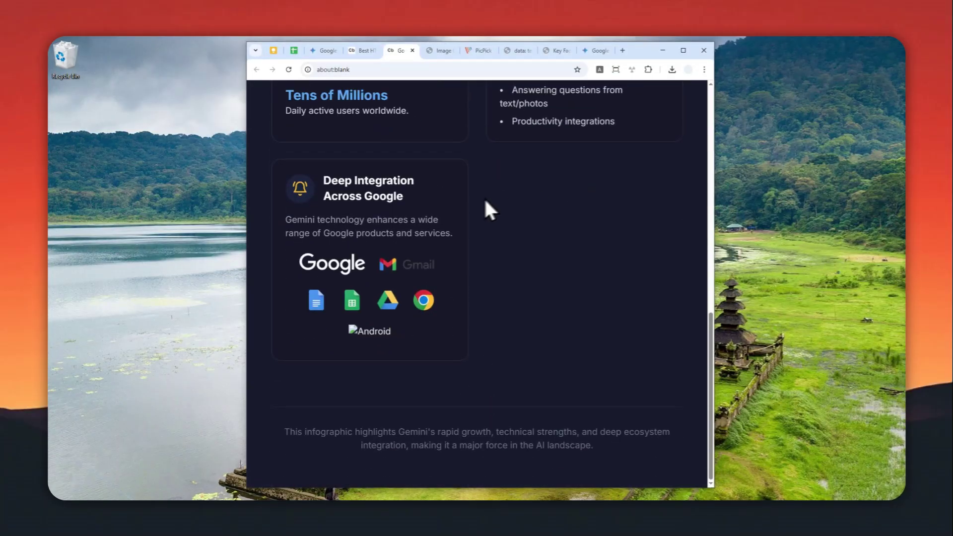
{"action": "scroll", "coordinate": [450, 186], "scroll_direction": "up", "scroll_amount": 11}
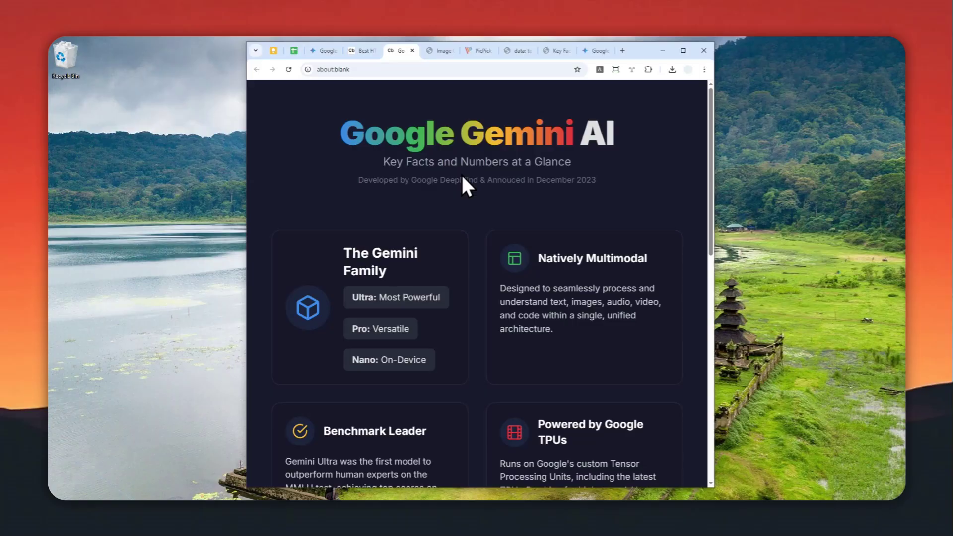
{"action": "left_click", "coordinate": [784, 507]}
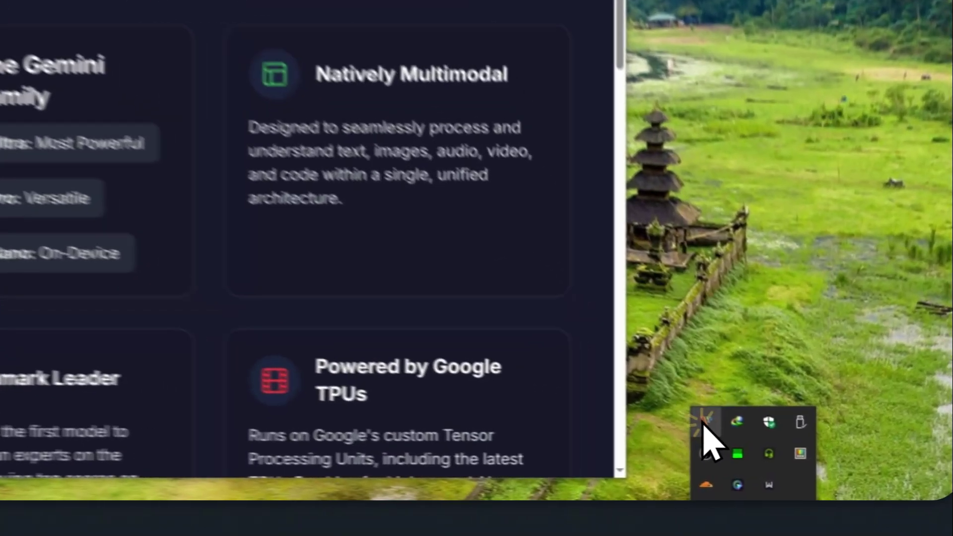
Step: Start a PicPick scrolling-window capture targeting the infographic page
{"action": "left_click", "coordinate": [758, 456]}
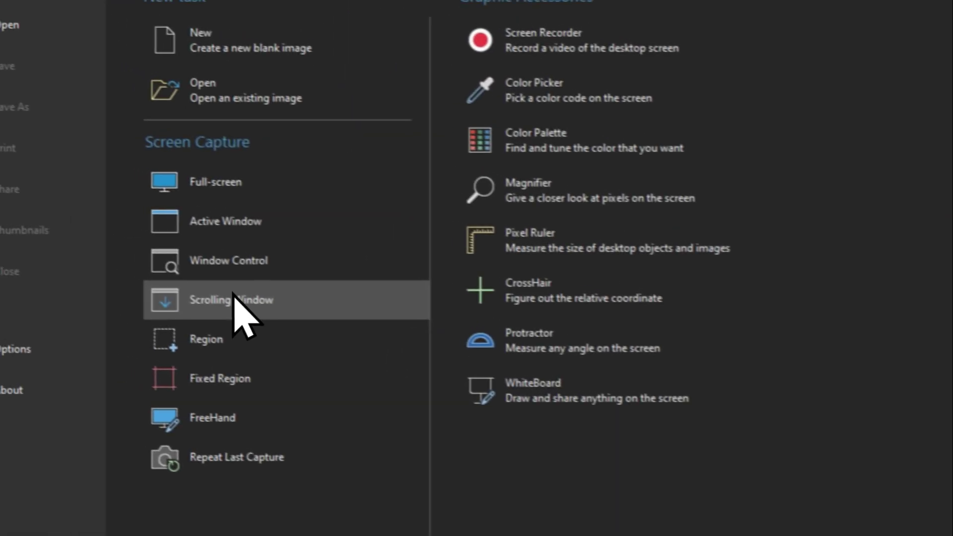
{"action": "left_click", "coordinate": [268, 302]}
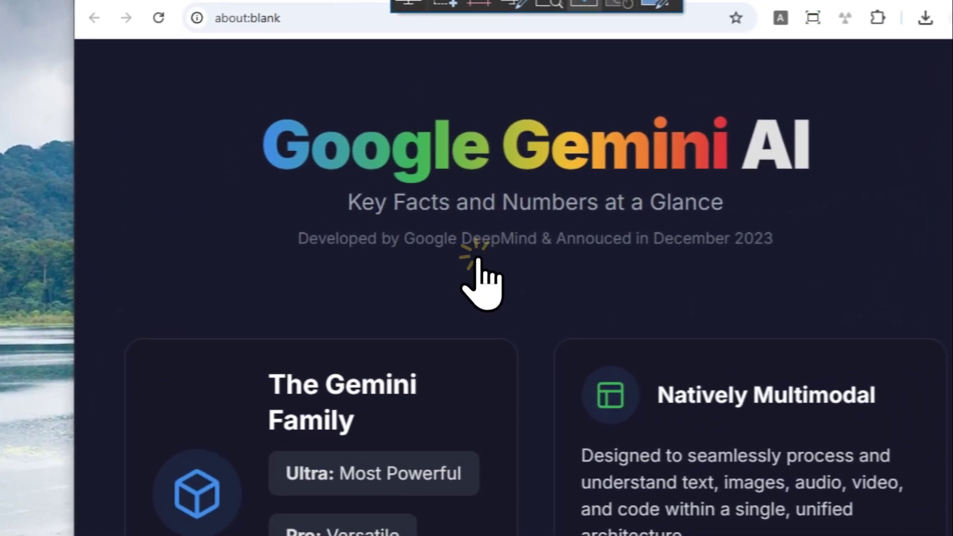
{"action": "left_click", "coordinate": [530, 238]}
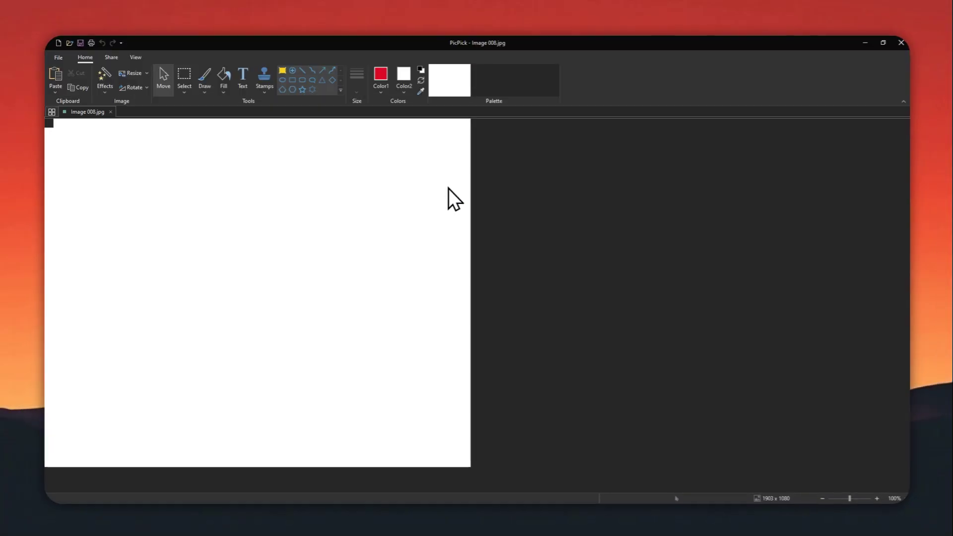
{"action": "scroll", "coordinate": [489, 237], "scroll_direction": "down", "scroll_amount": 2}
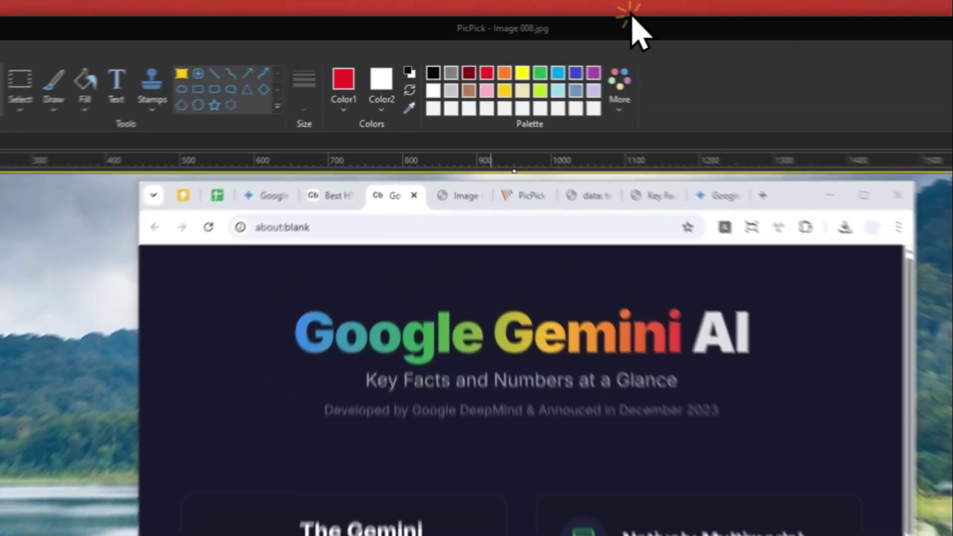
{"action": "left_click_drag", "start_coordinate": [551, 41], "coordinate": [545, 70]}
Step: Redo the scrolling-window capture on the infographic page, producing the 1029 x 2112 Image 012.jpg
{"action": "left_click", "coordinate": [262, 117]}
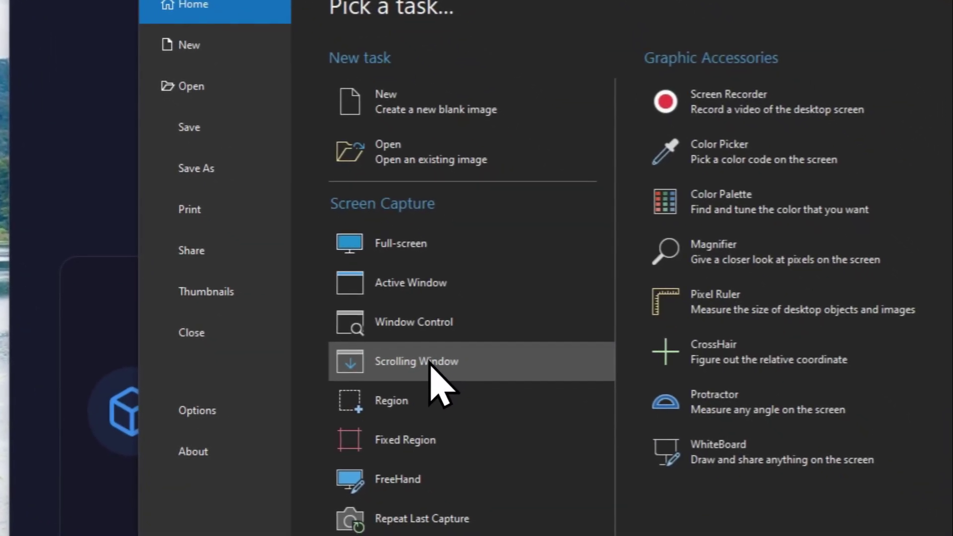
{"action": "left_click", "coordinate": [417, 362]}
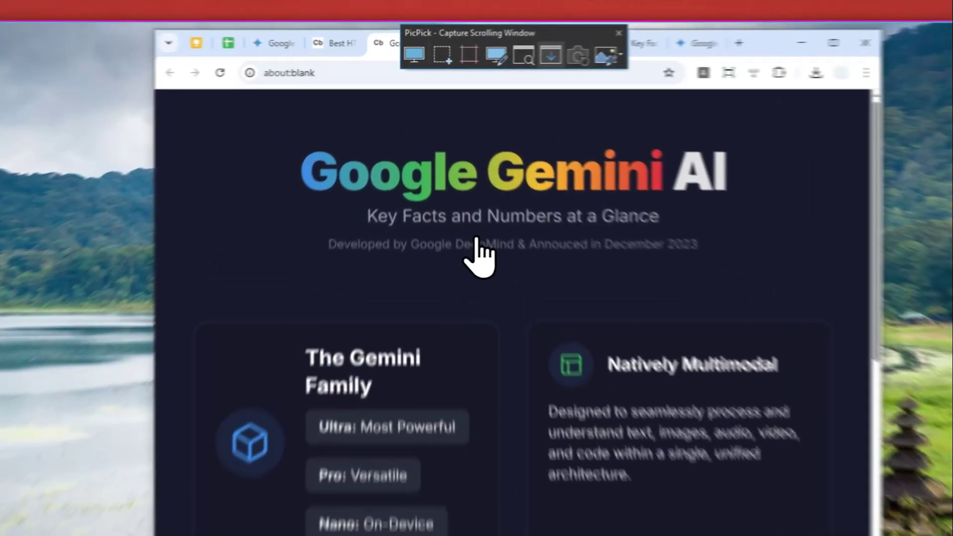
{"action": "left_click", "coordinate": [455, 174]}
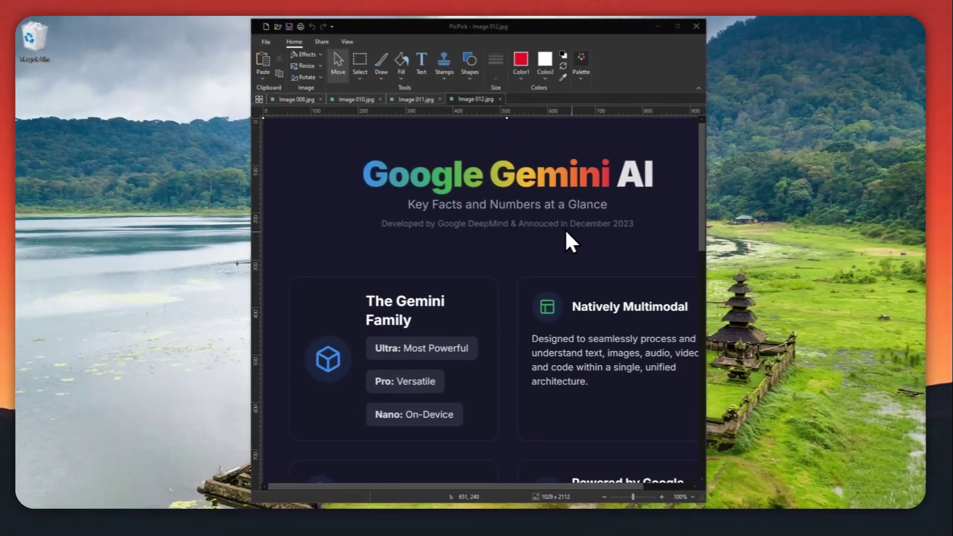
Step: Maximize PicPick to review the 1029 x 2112 Image 012.jpg capture, then return to 'Pick a task...'
{"action": "scroll", "coordinate": [549, 203], "scroll_direction": "down", "scroll_amount": 4}
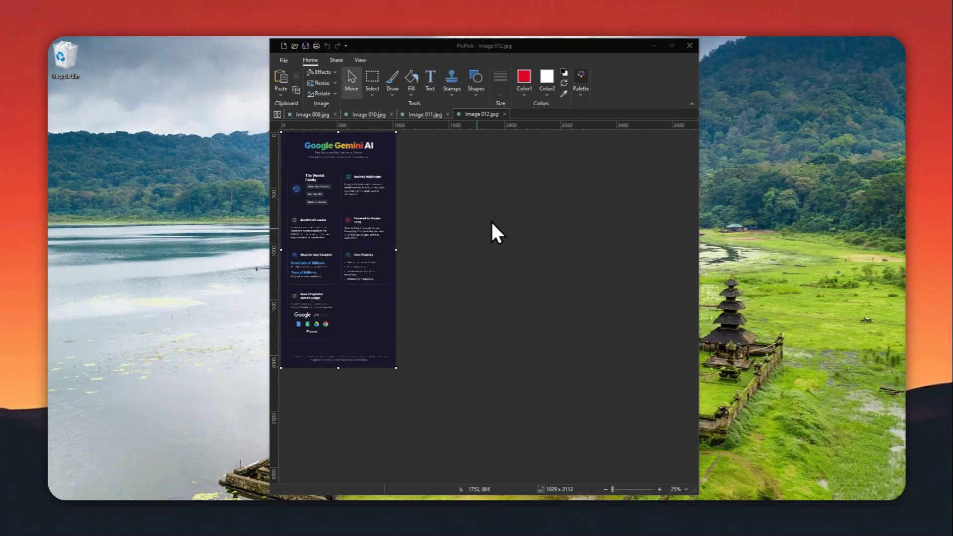
{"action": "scroll", "coordinate": [491, 219], "scroll_direction": "up", "scroll_amount": 2}
{"action": "left_click", "coordinate": [672, 44]}
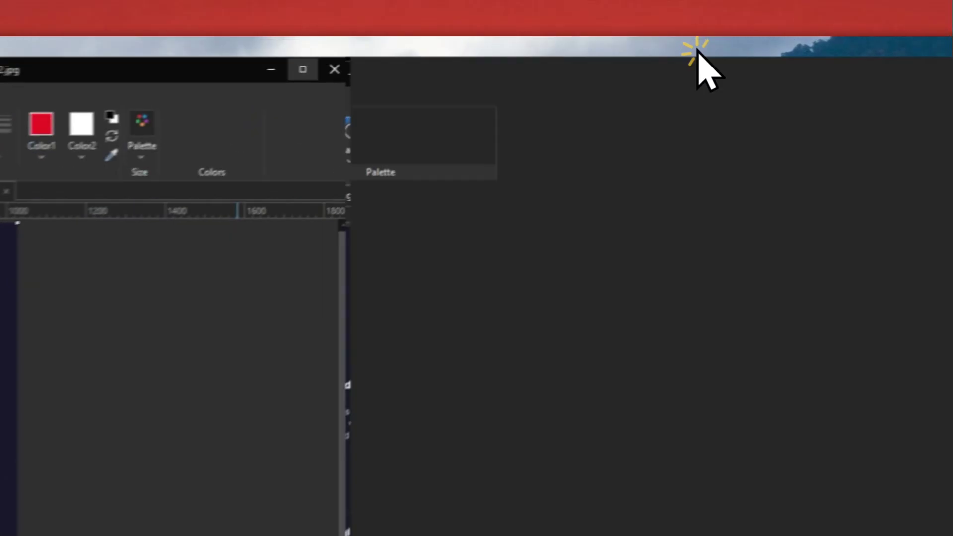
{"action": "scroll", "coordinate": [125, 321], "scroll_direction": "down", "scroll_amount": 2}
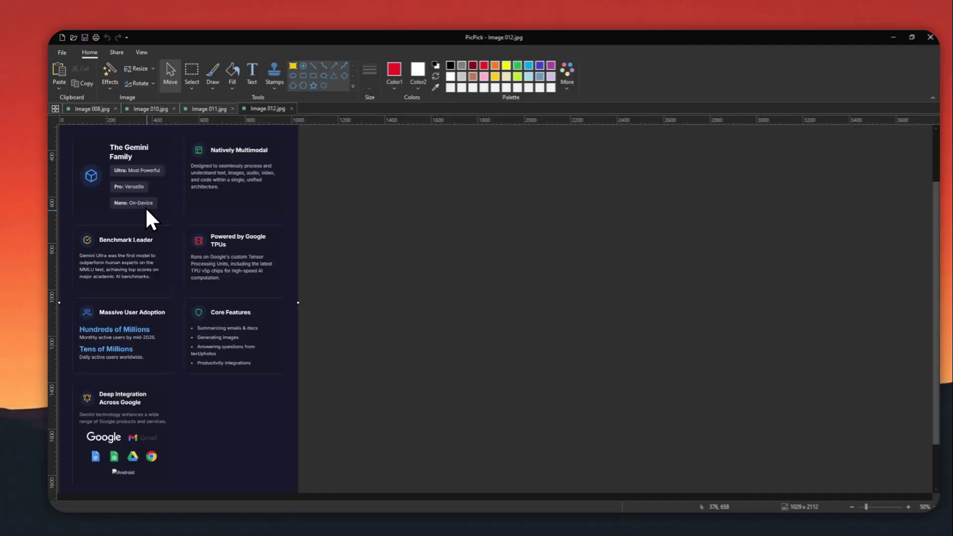
{"action": "scroll", "coordinate": [125, 321], "scroll_direction": "up", "scroll_amount": 2}
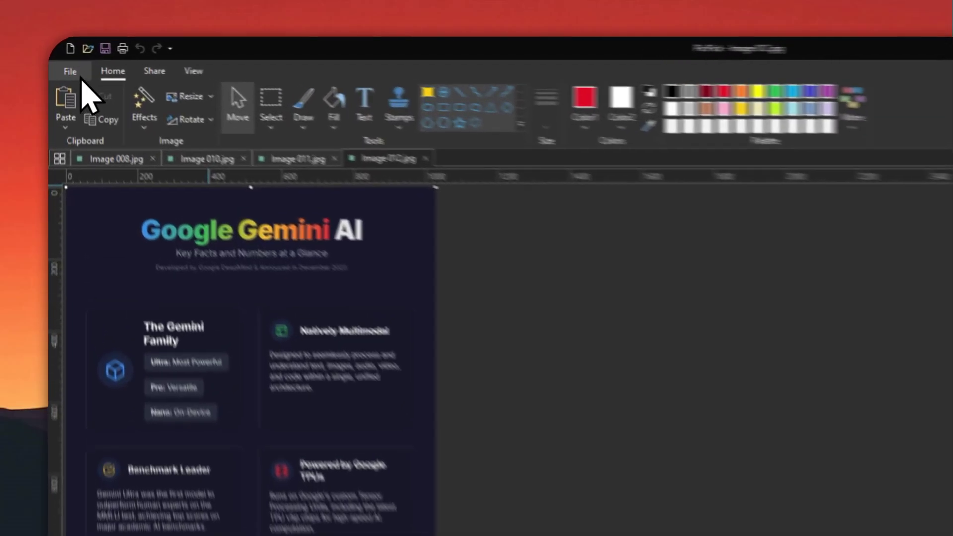
{"action": "left_click", "coordinate": [62, 58]}
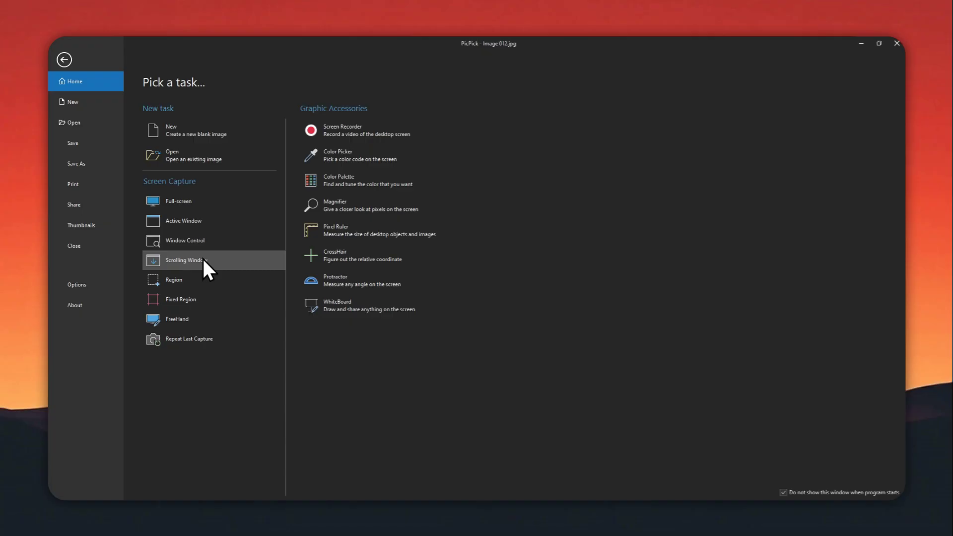
Step: Leave PicPick's task list and scroll through the captured Google Gemini AI infographic image
{"action": "left_click", "coordinate": [82, 84]}
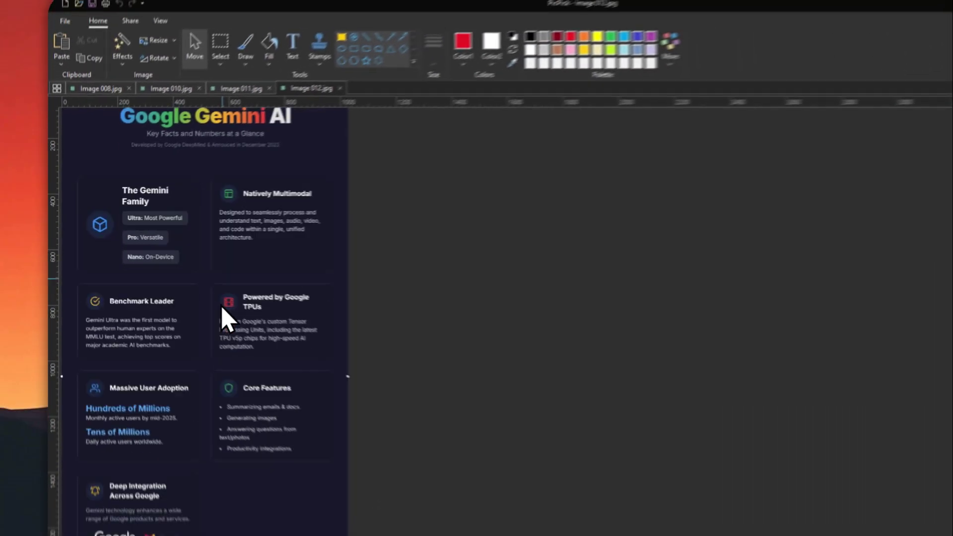
{"action": "scroll", "coordinate": [357, 516], "scroll_direction": "down", "scroll_amount": 5}
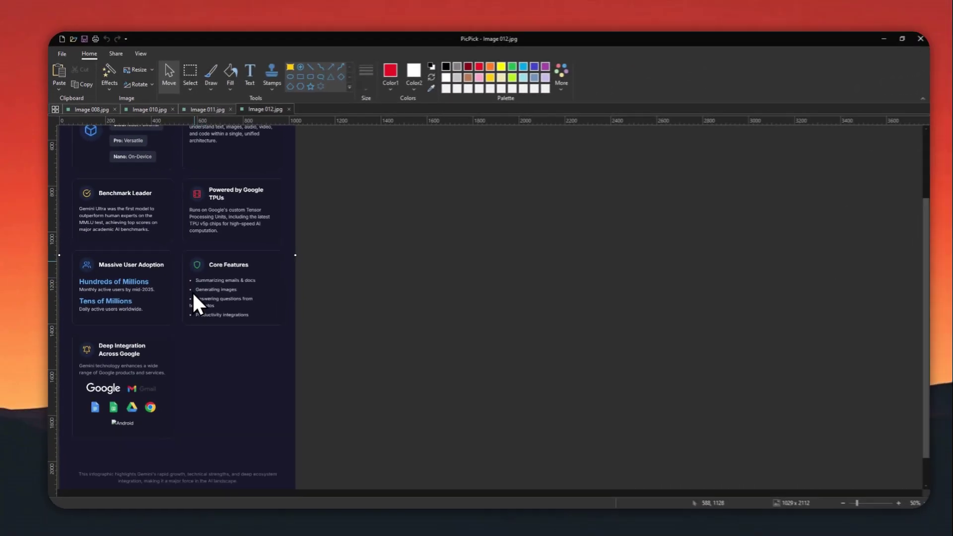
{"action": "scroll", "coordinate": [208, 293], "scroll_direction": "up", "scroll_amount": 3}
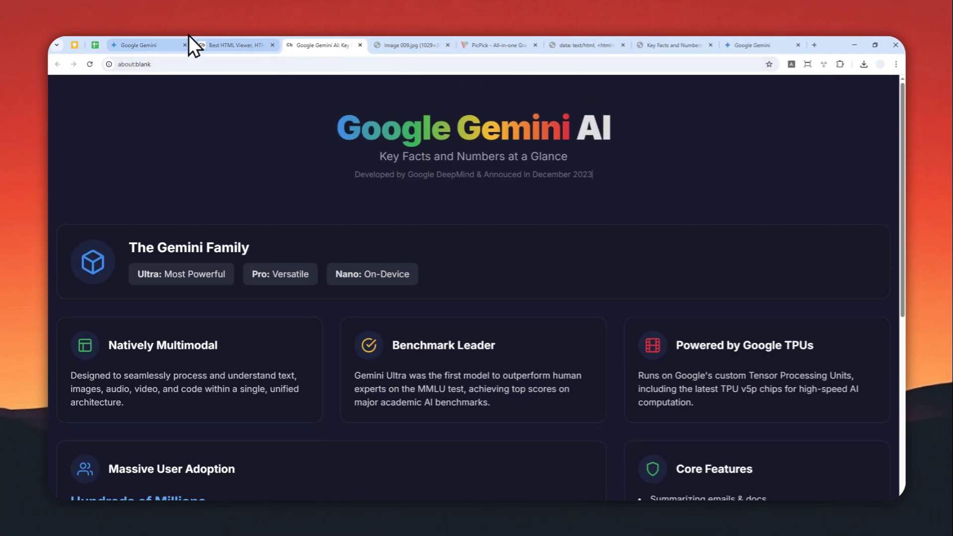
Step: Bring up the Gemini chat with 'The Pulse of Progress: AI in Healthcare' canvas, scrolled to the top
{"action": "left_click", "coordinate": [135, 35]}
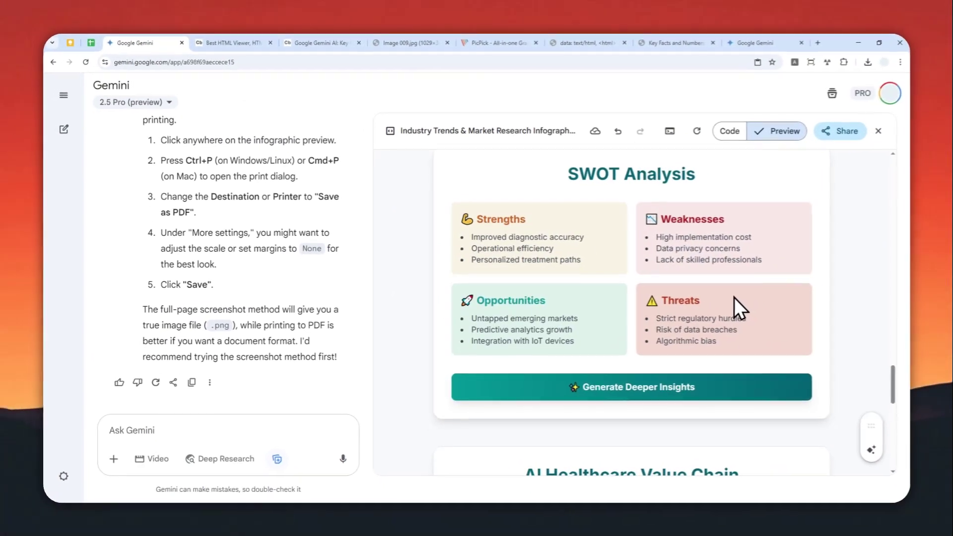
{"action": "scroll", "coordinate": [734, 298], "scroll_direction": "up", "scroll_amount": 15}
{"action": "scroll", "coordinate": [718, 305], "scroll_direction": "up", "scroll_amount": 10}
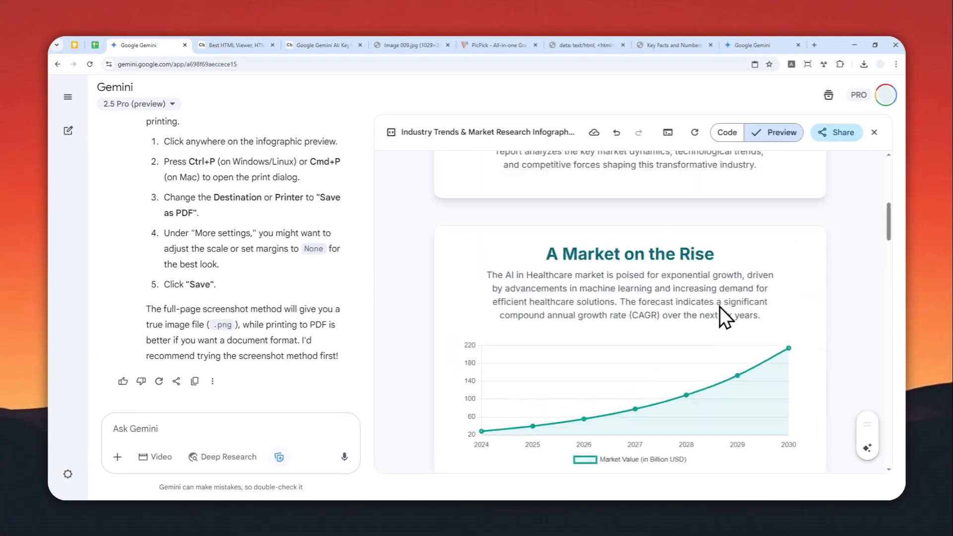